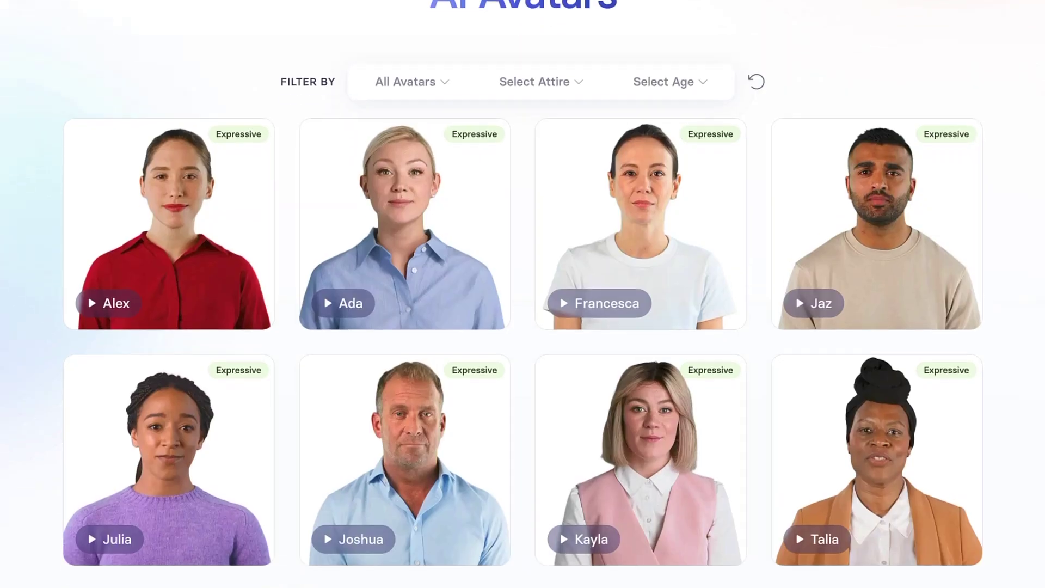
Step: Scroll down through the grid of stock presenter avatars
scroll(522, 294, "down", 9)
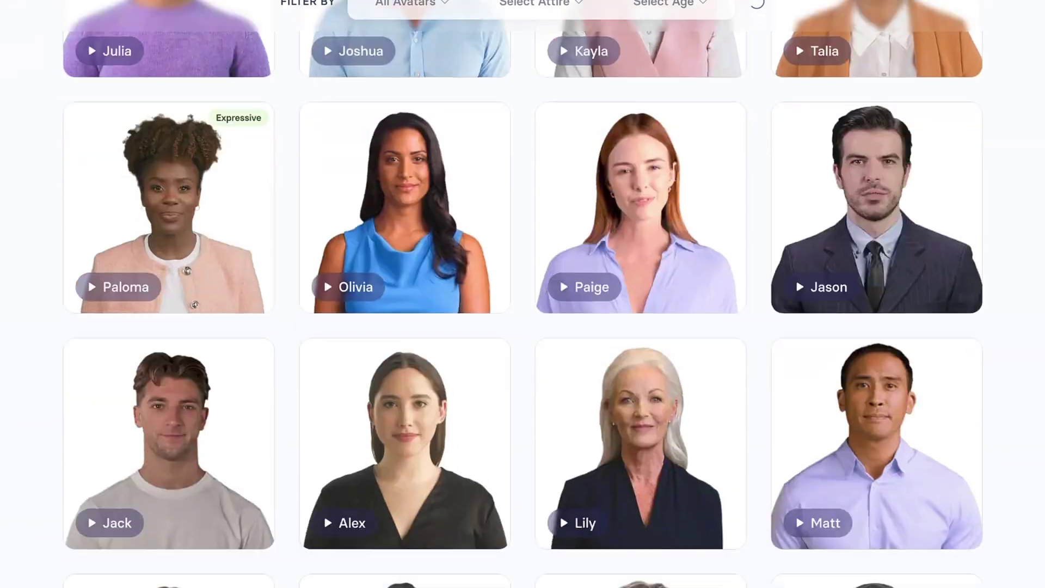
Step: Recolour the custom avatar's T-shirt to the red High Energy shade FB565A and apply it
scroll(523, 294, "down", 5)
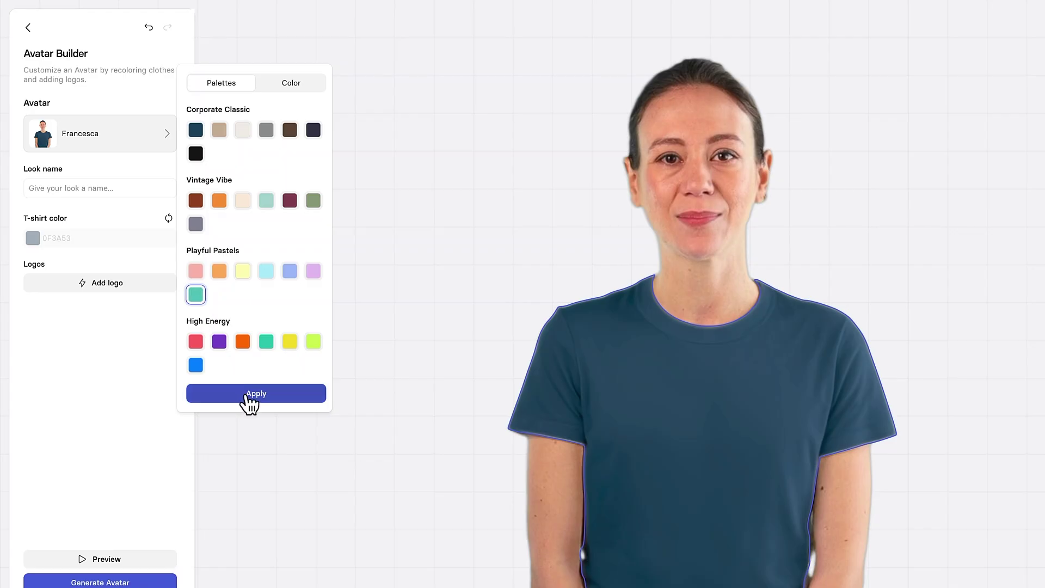
left_click(245, 396)
left_click(197, 343)
left_click(257, 396)
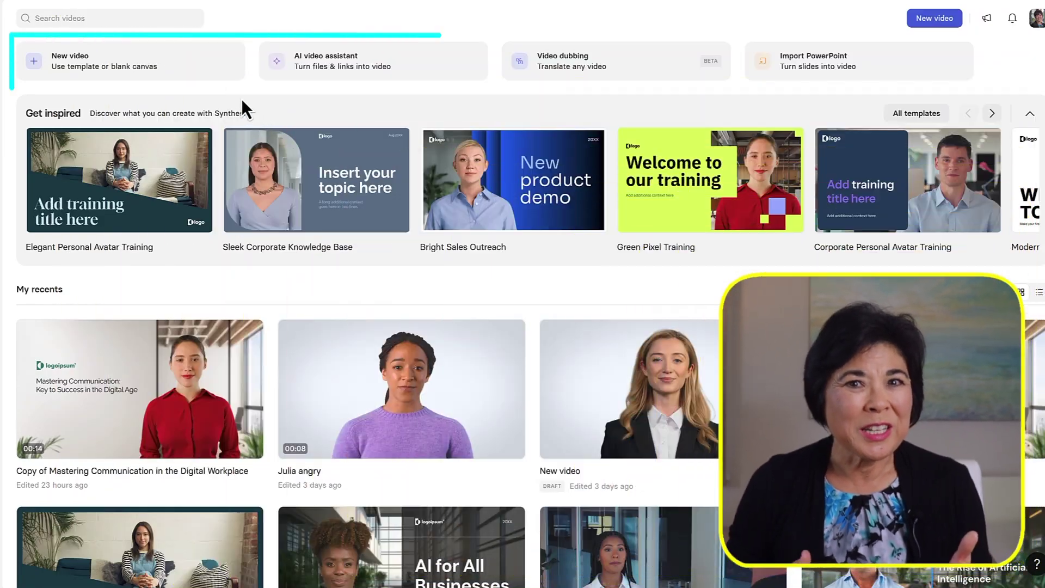
Step: Create a new video from the Business Report template
left_click(210, 70)
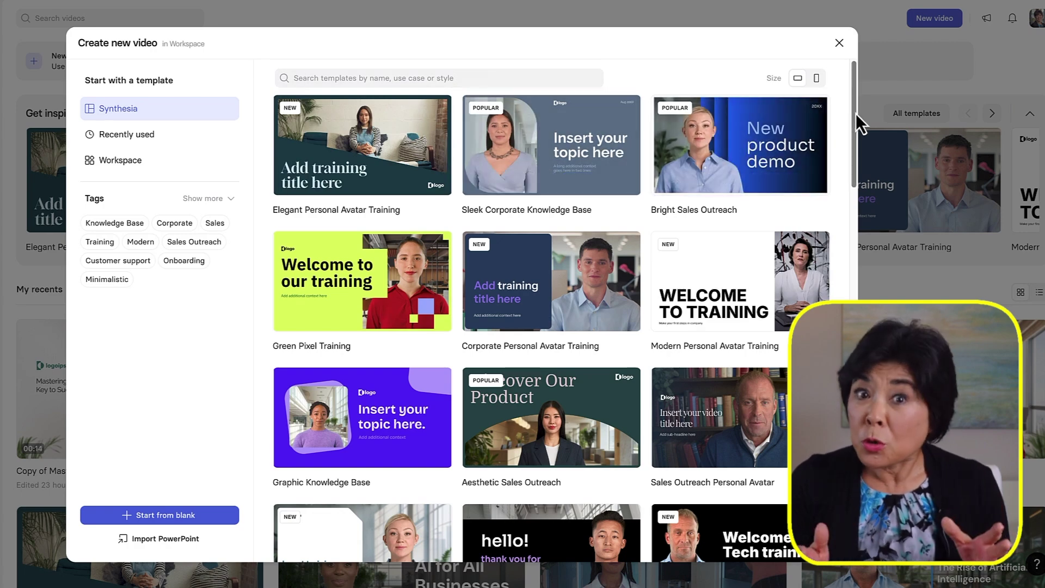
left_click_drag(856, 113, 853, 275)
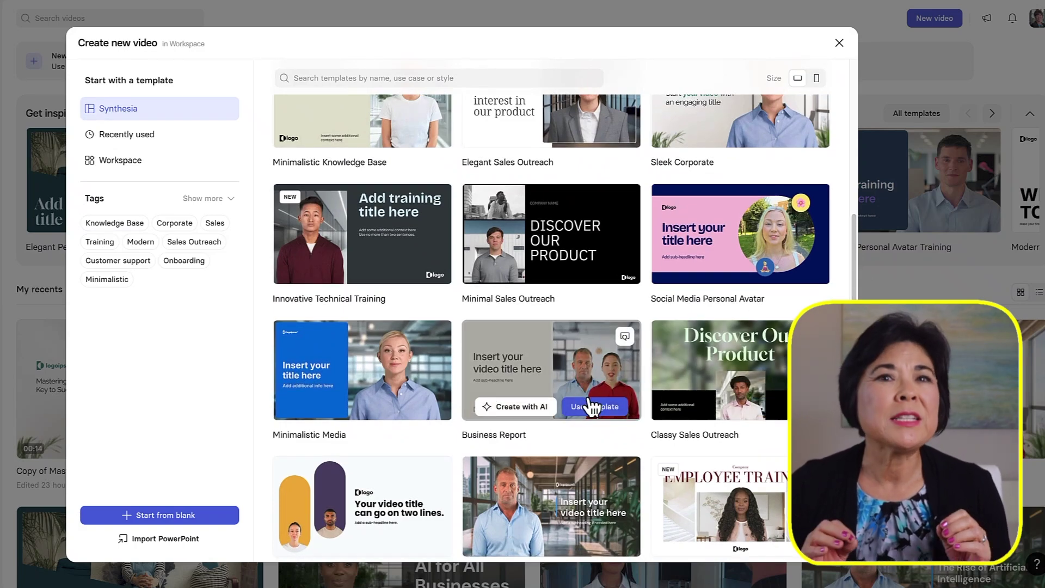
left_click(593, 409)
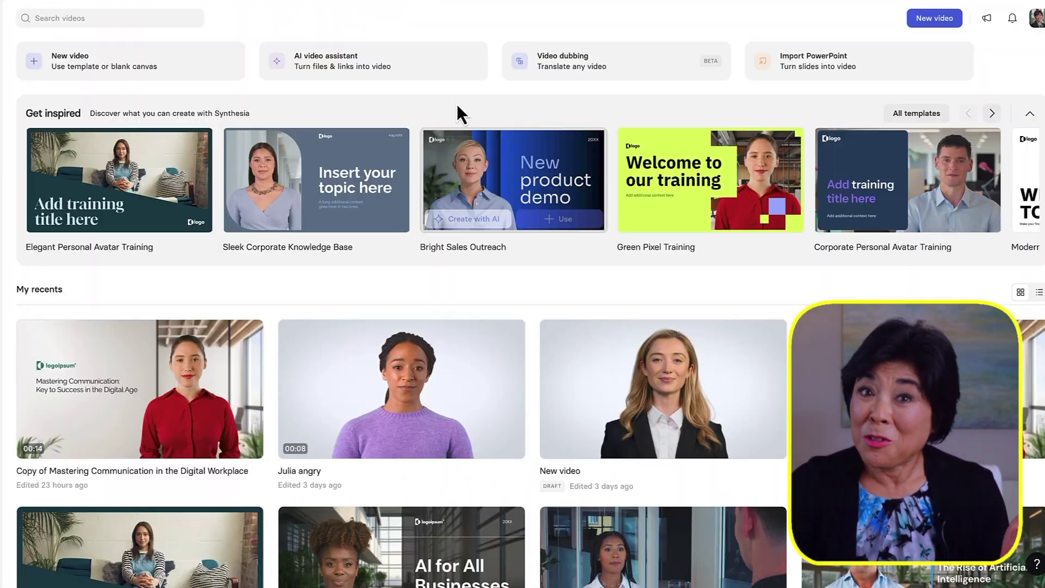
Step: Open the AI video assistant and view its URL, Prompt and Script source options
left_click(420, 71)
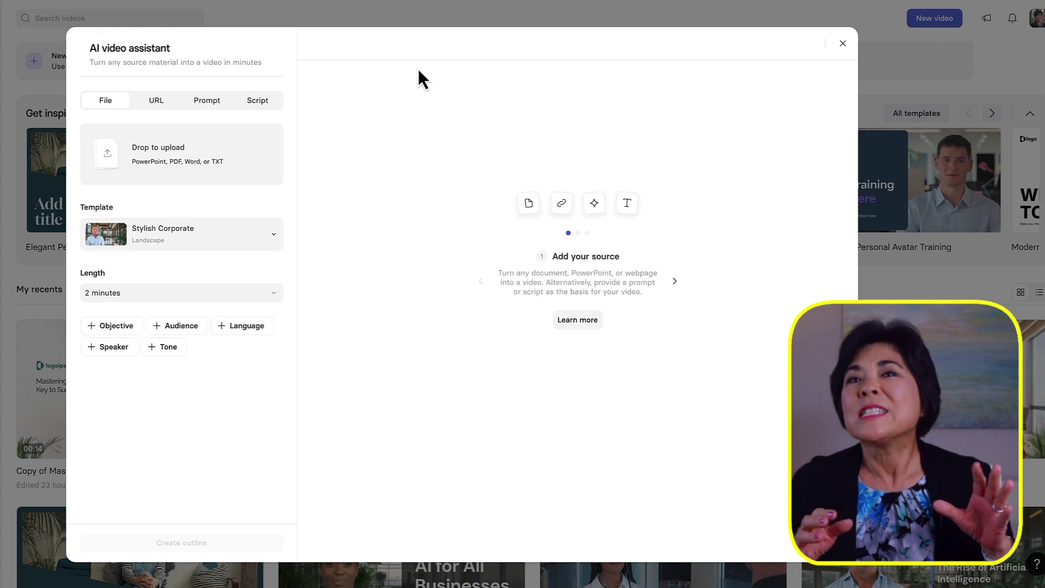
left_click(170, 103)
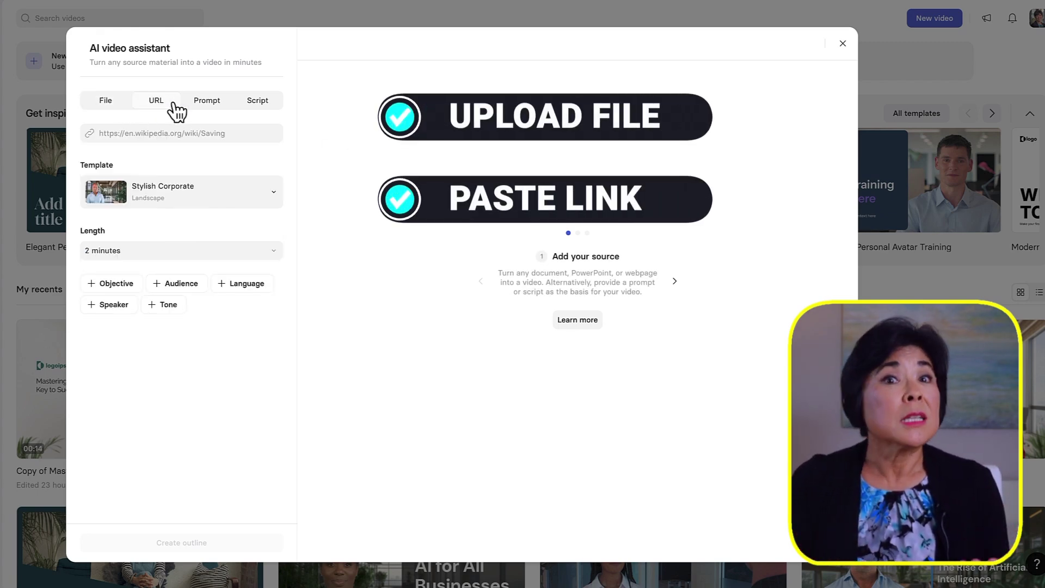
left_click(223, 104)
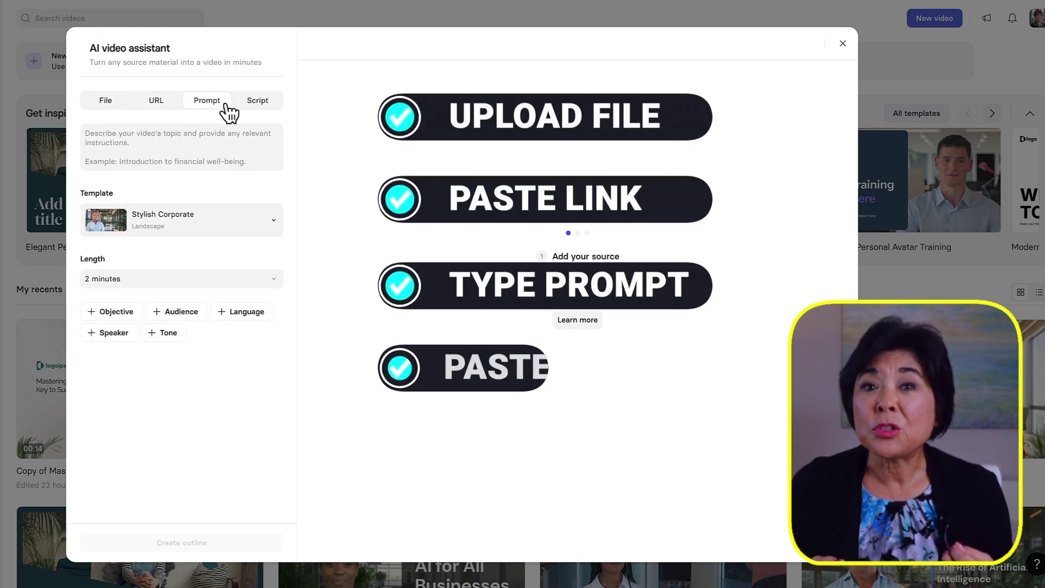
left_click(275, 105)
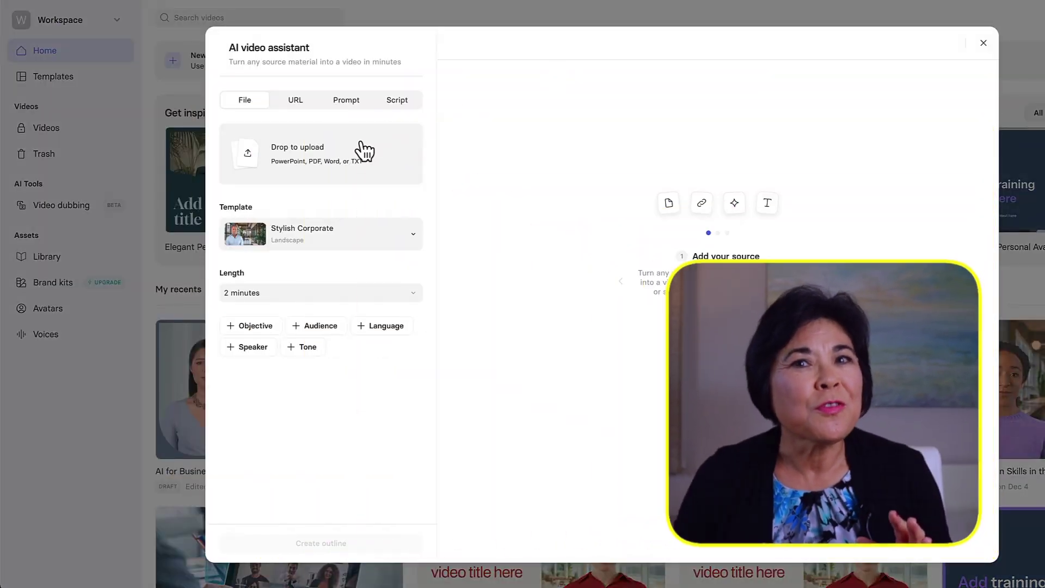
Step: Upload communication skills.pptx as the source and choose the Sleek Corporate template
left_click(362, 151)
left_click(410, 237)
double_click(410, 237)
left_click(417, 239)
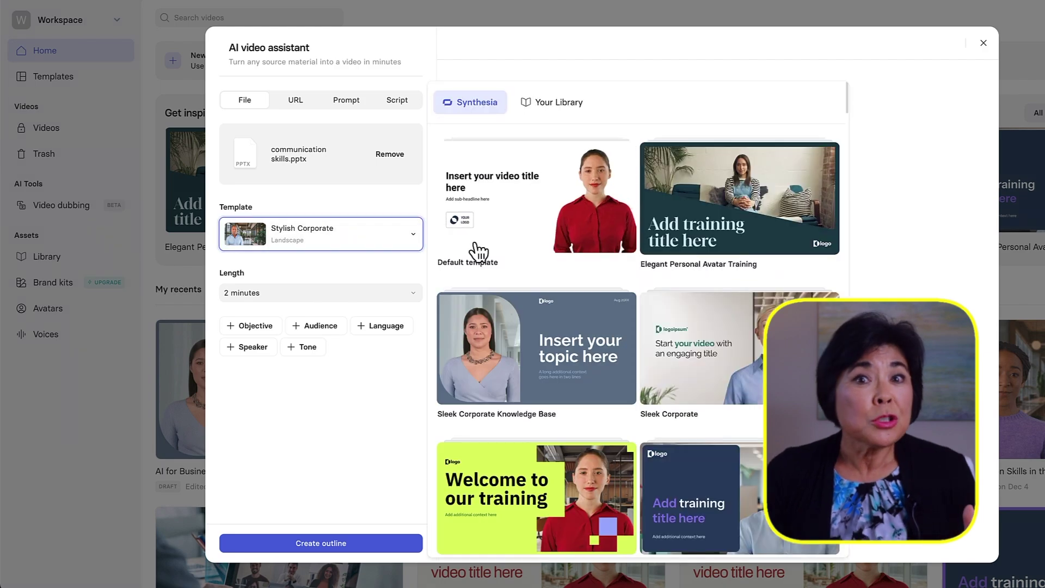
left_click_drag(848, 128, 864, 104)
left_click(534, 348)
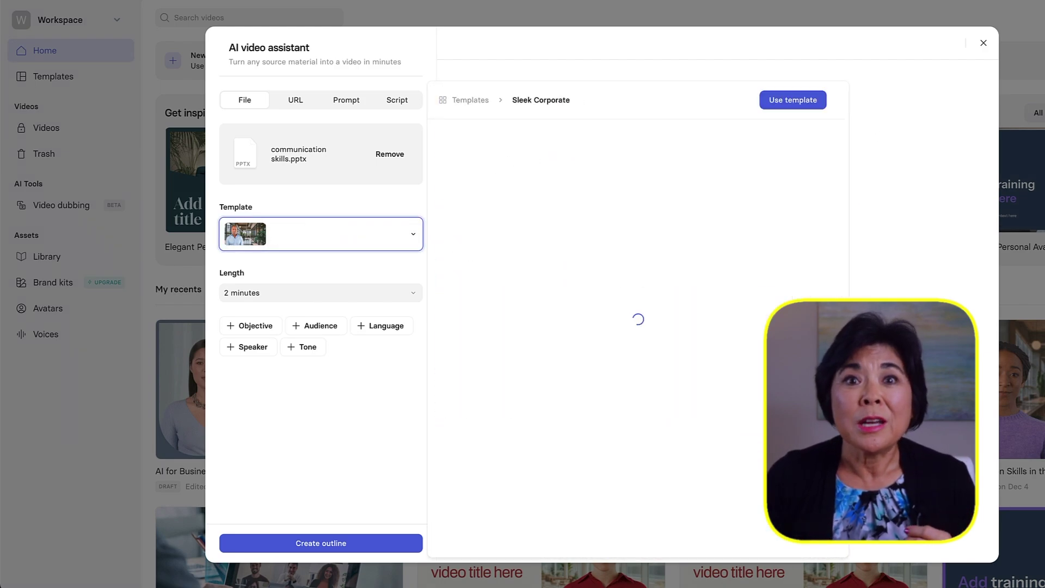
left_click(414, 292)
Step: Set a 4-minute length, add an objective, an employee audience and English narration
left_click(321, 399)
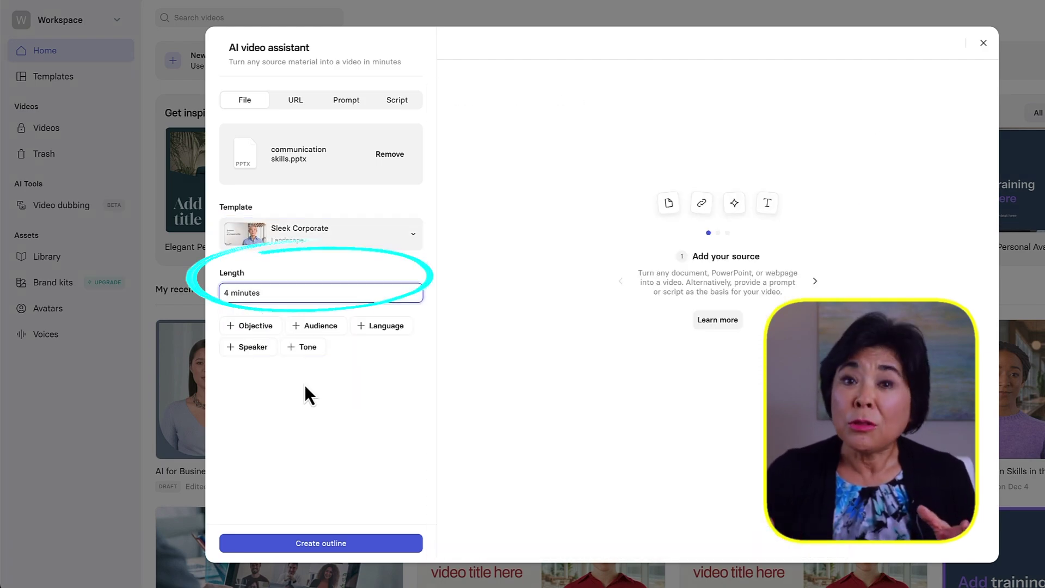
left_click(255, 326)
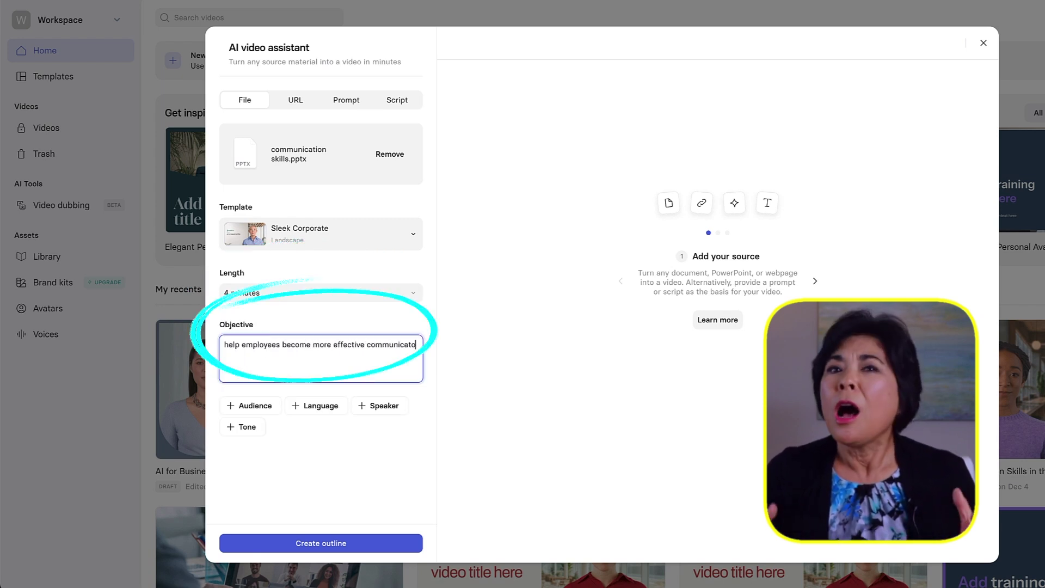
left_click(241, 411)
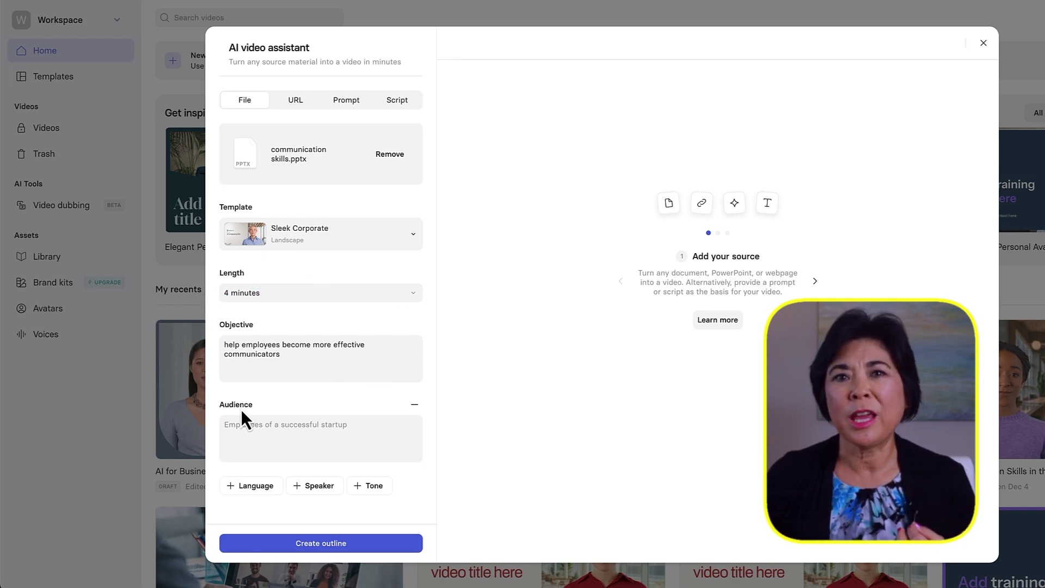
left_click(241, 411)
type("employh")
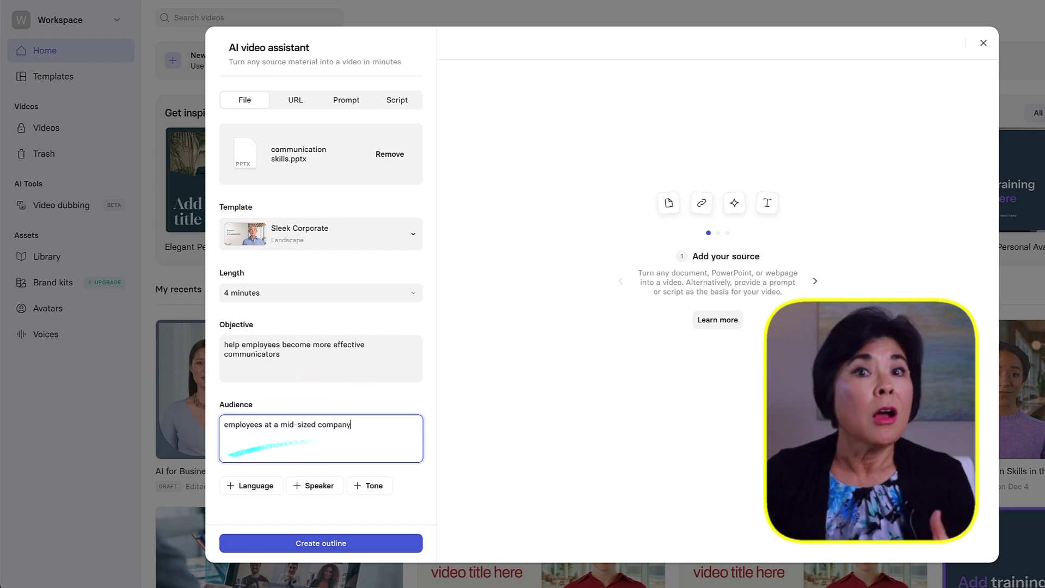
left_click(251, 486)
left_click(417, 509)
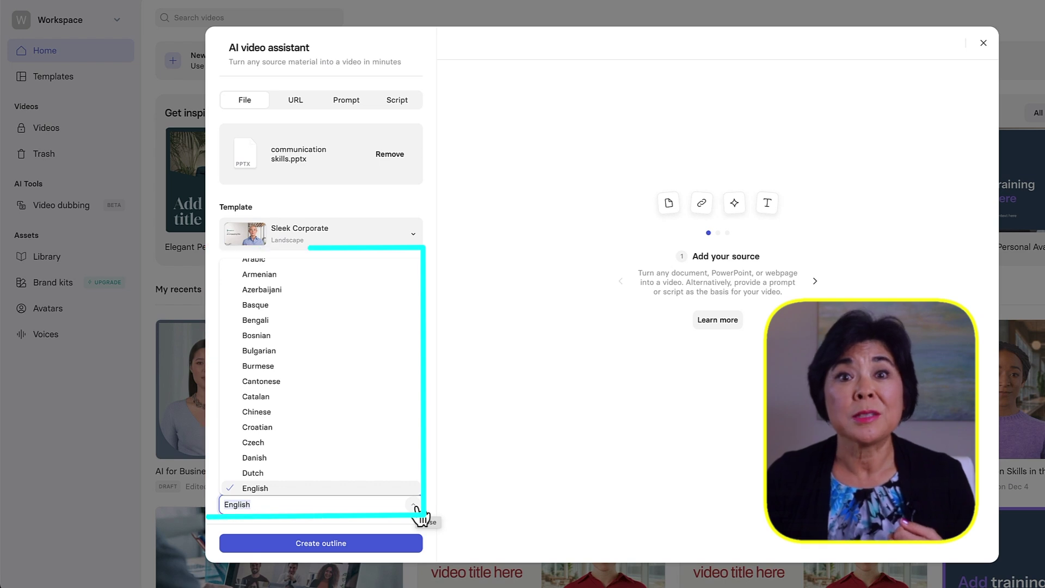
left_click(418, 509)
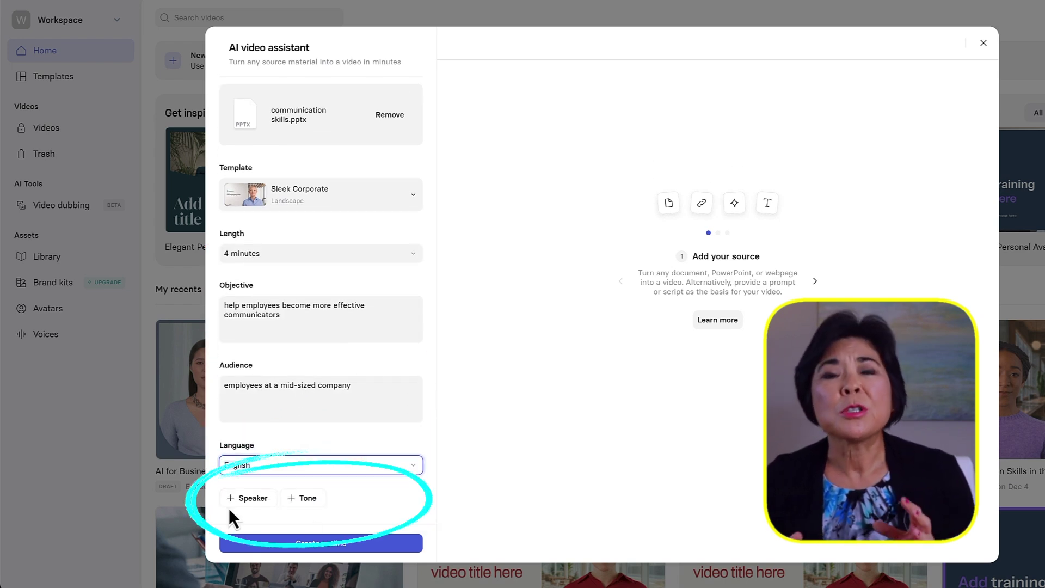
Step: Describe the speaker as a communications expert, set a friendly tone, and generate the outline
left_click(235, 500)
type("a communications expert")
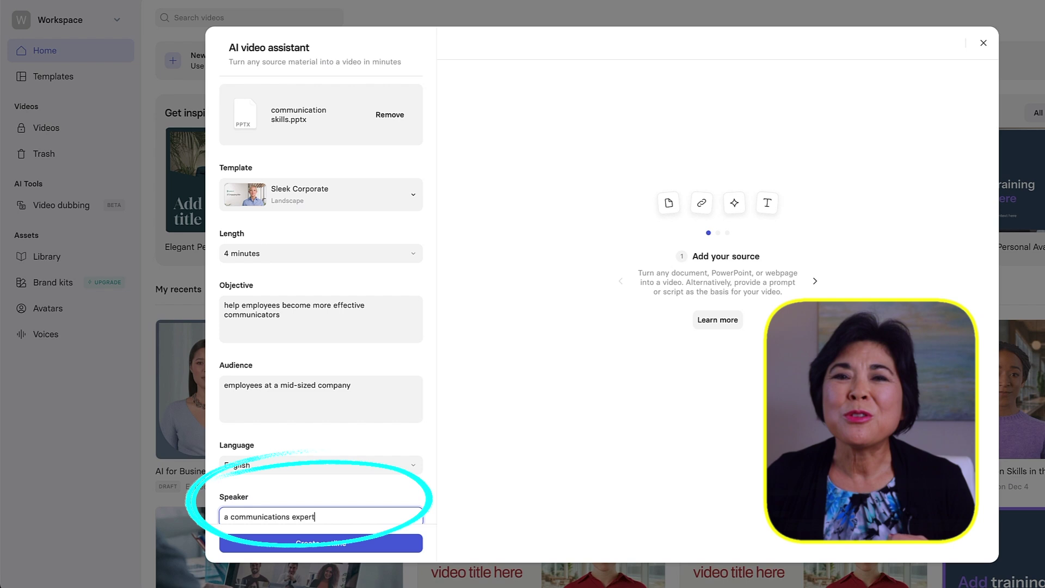
left_click(320, 516)
type("friendly")
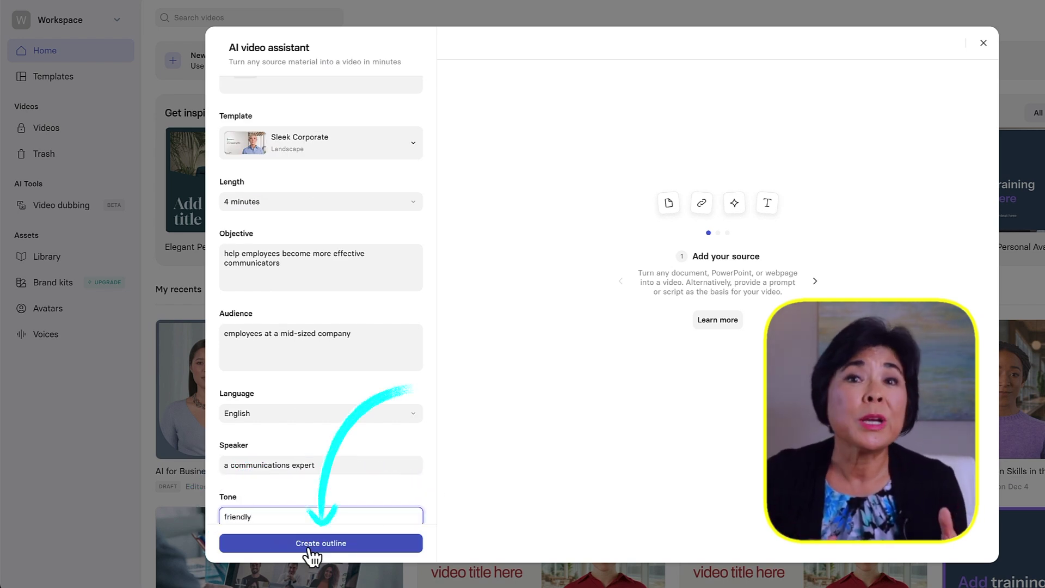
left_click(310, 544)
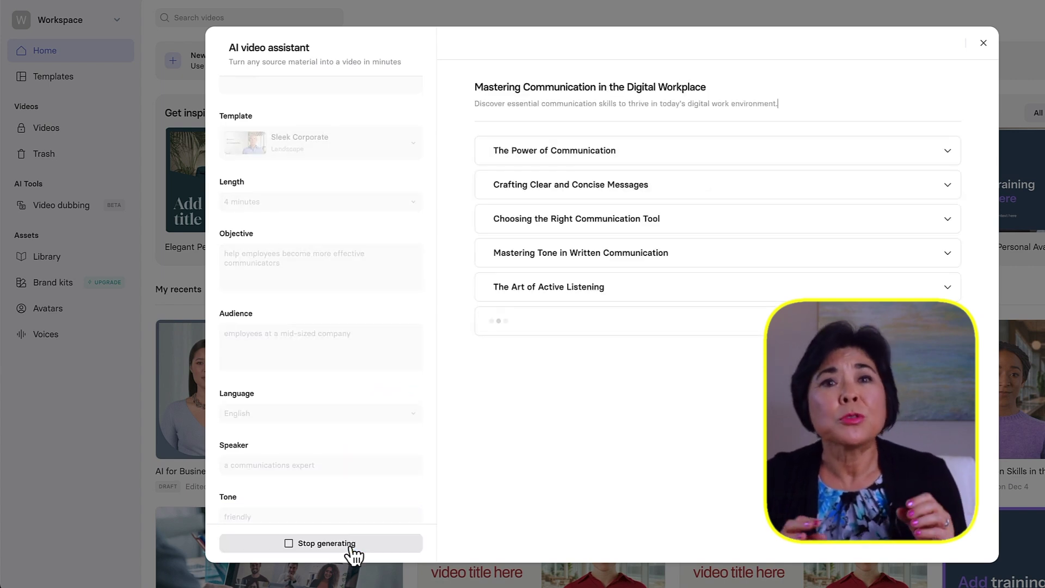
Step: Expand the first three outline sections to review their bullets, then create the video
left_click(948, 152)
left_click(948, 231)
left_click(948, 312)
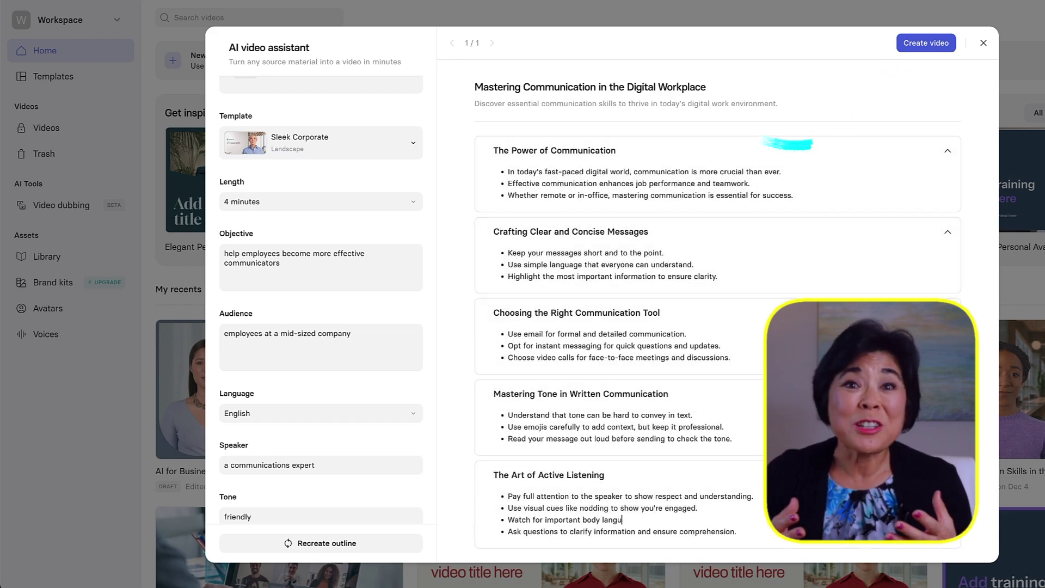
left_click(926, 45)
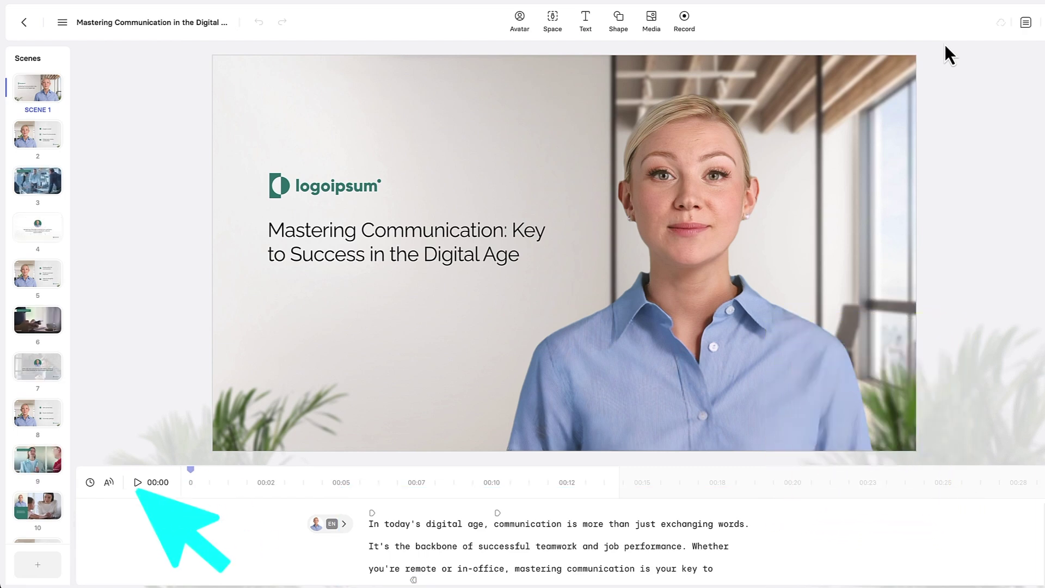
Step: Preview Scene 1, then swap its presenter for the custom red-shirt avatar
left_click(138, 483)
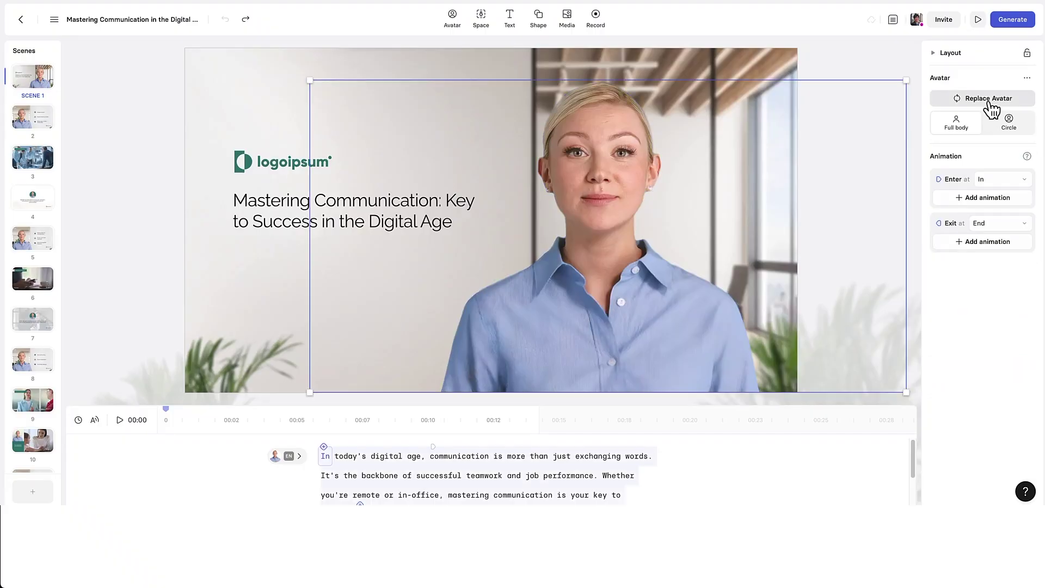
left_click(991, 100)
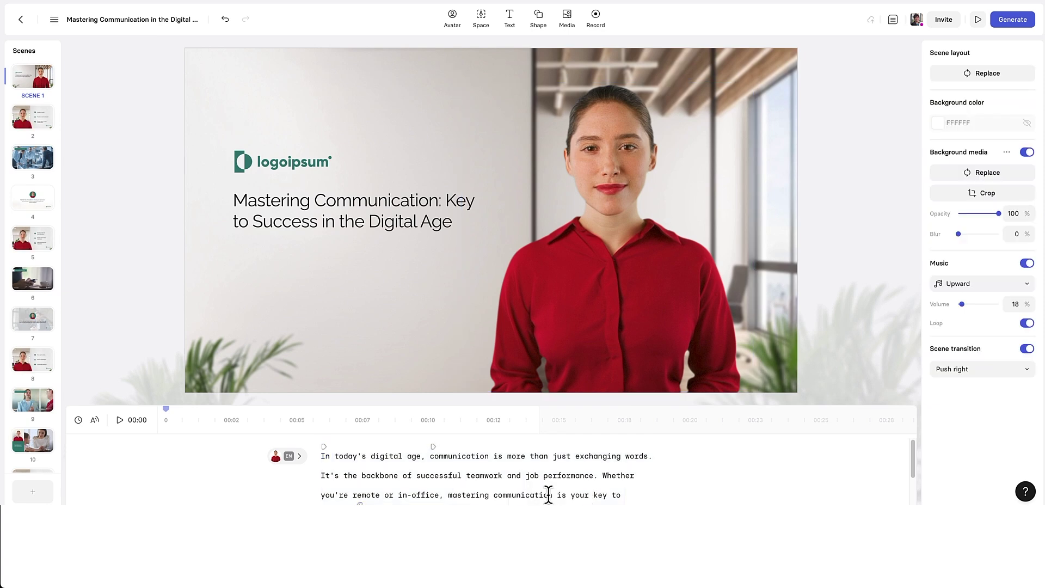
Step: Drag a scene lower in the Scenes panel and toggle the background music off and on
left_click(445, 197)
left_click(536, 487)
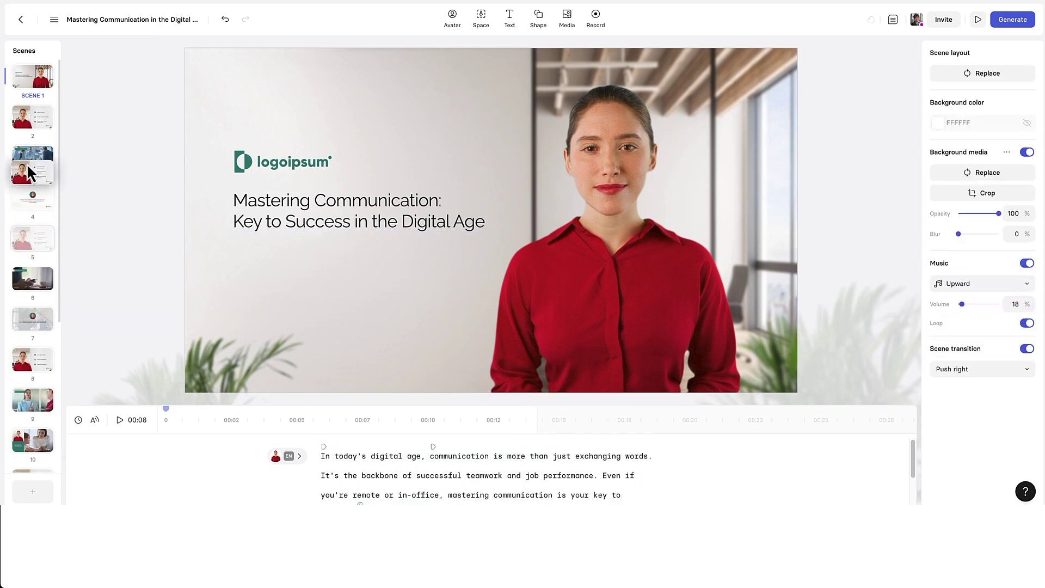
left_click_drag(27, 164, 26, 233)
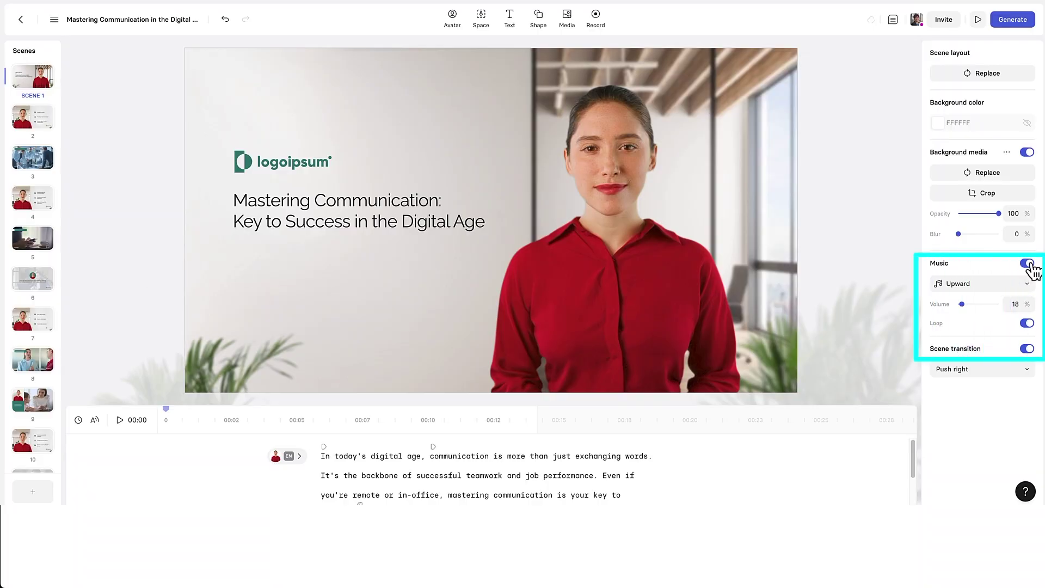
left_click(1027, 264)
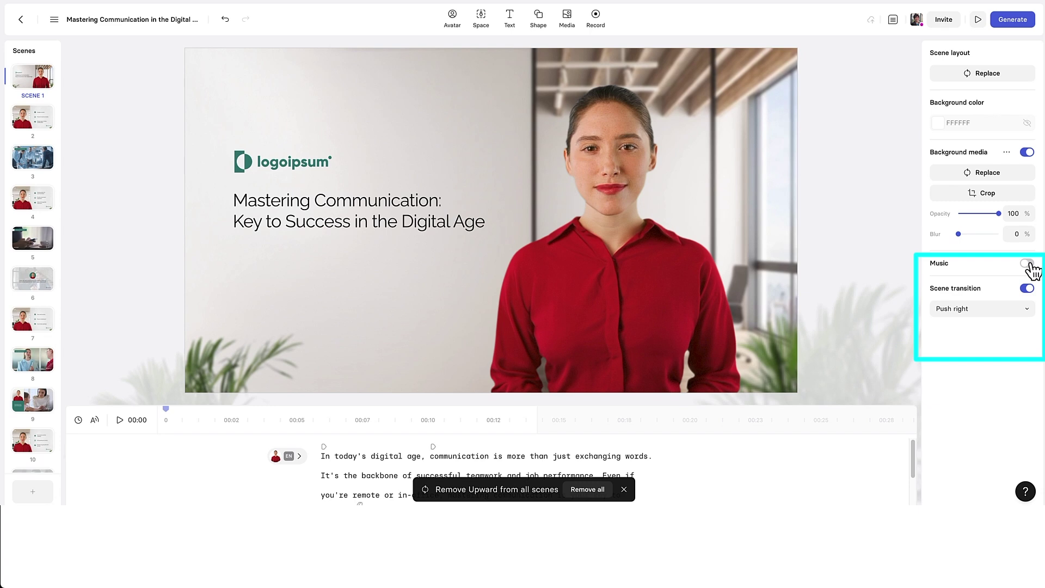
left_click(1028, 263)
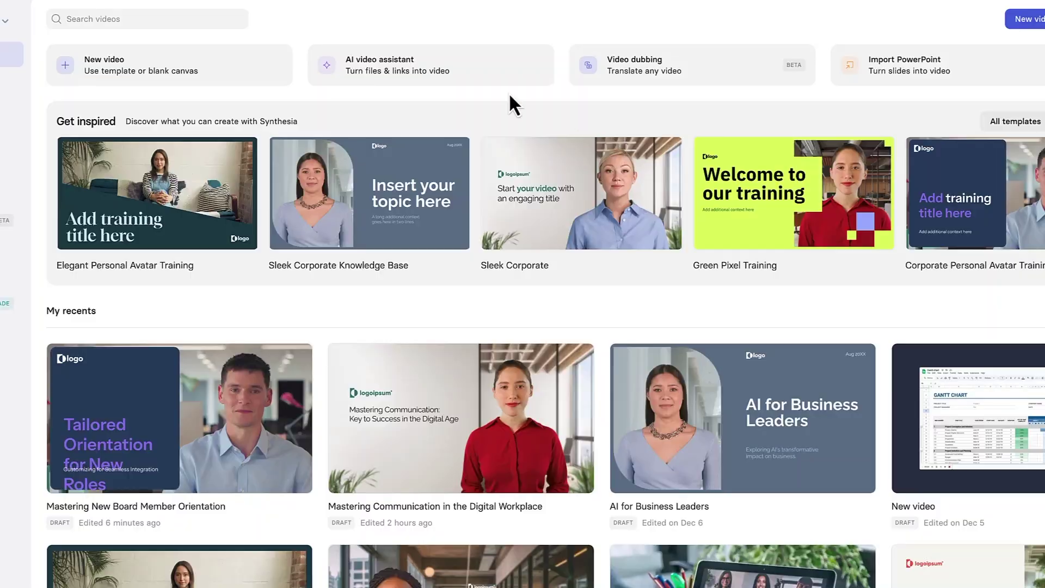
Step: Paste the New Board Member Training article link, add a tone, and generate the outline
left_click(508, 74)
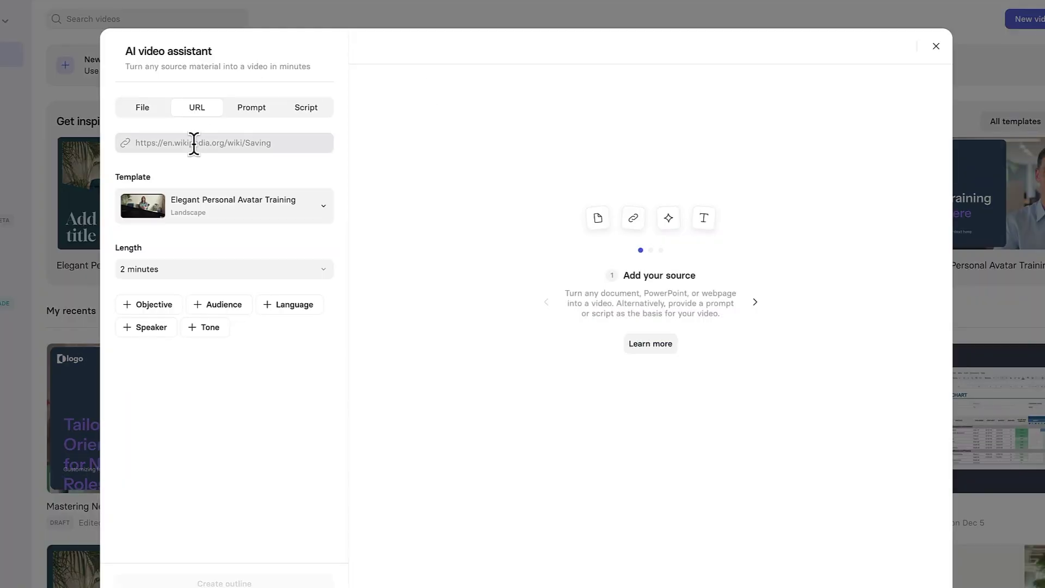
left_click(197, 143)
key("ctrl+v")
left_click(323, 221)
left_click(695, 236)
left_click(206, 347)
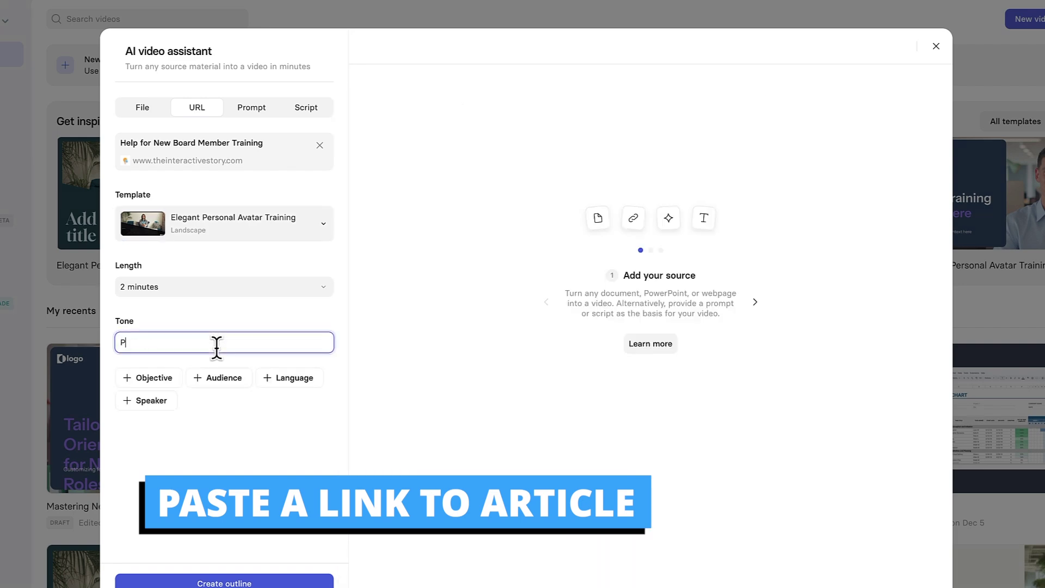
key("Return")
Step: Create the video from the outline and publish it with a shareable link
left_click(885, 48)
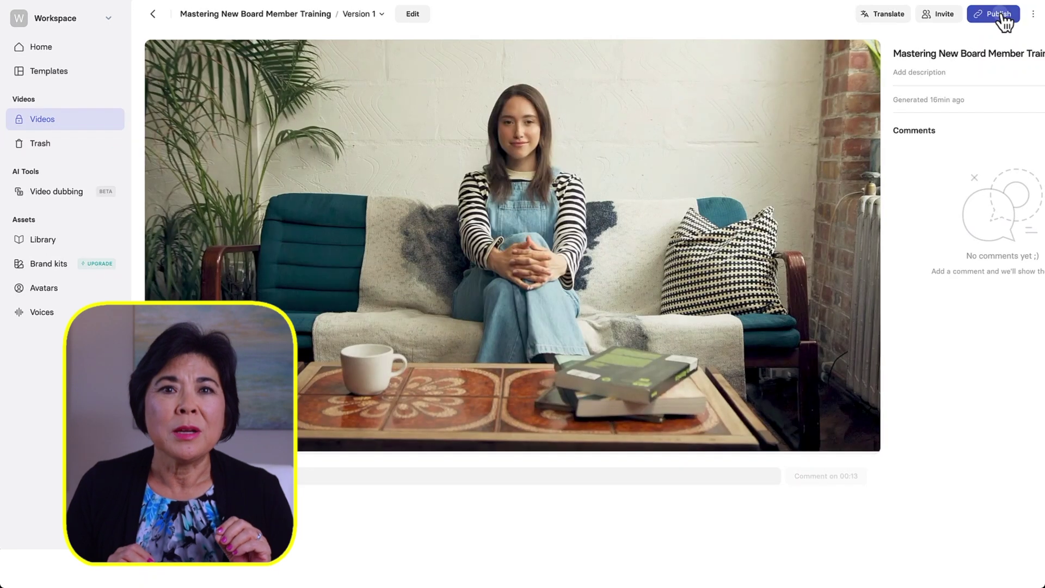
left_click(1007, 16)
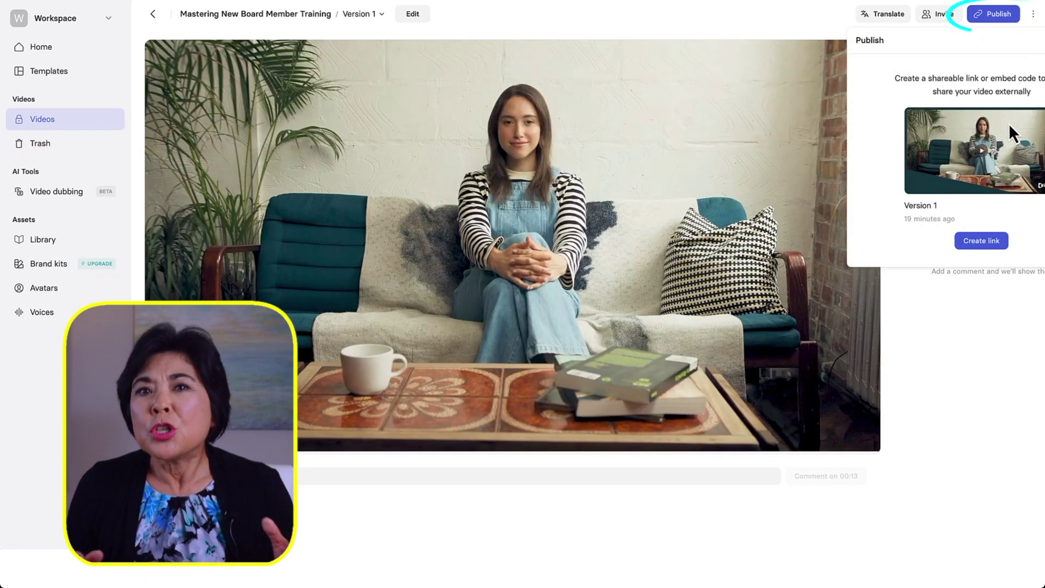
left_click(1007, 239)
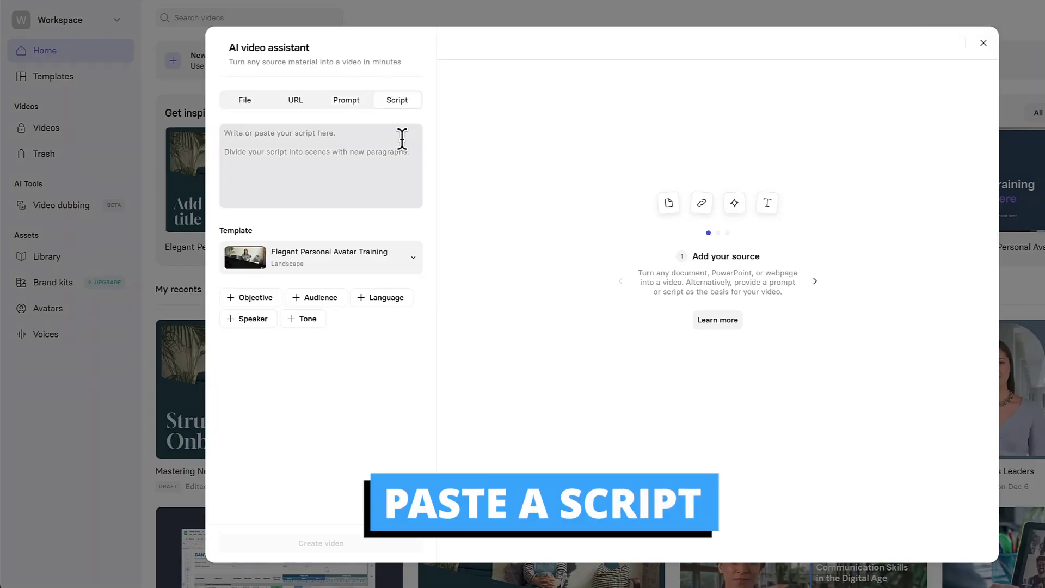
Step: Paste the AI-for-business script and choose the Stylish Corporate template
left_click(361, 140)
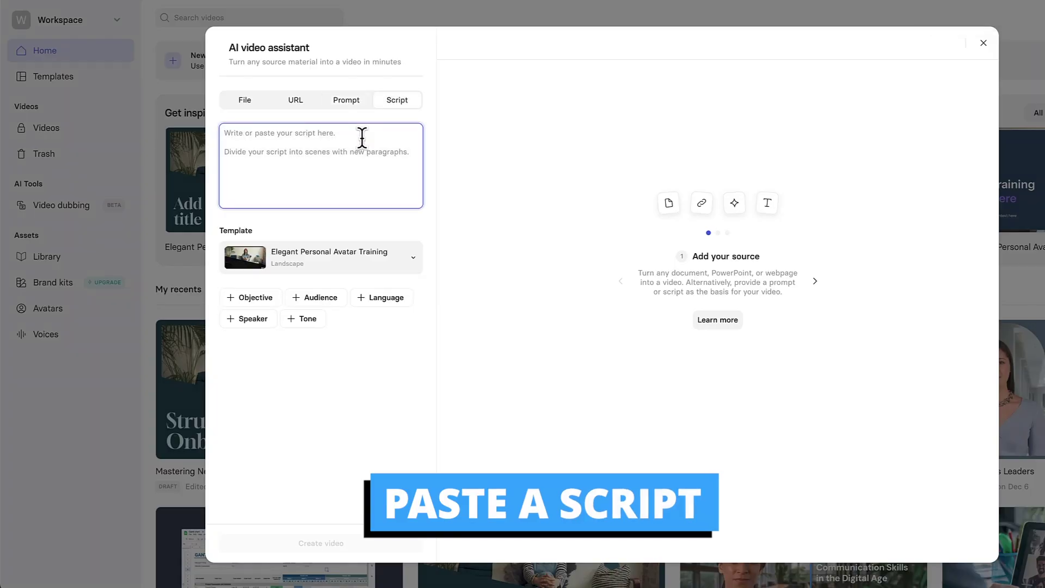
key("ctrl+v")
scroll(419, 153, "down", 5)
left_click_drag(416, 203, 413, 224)
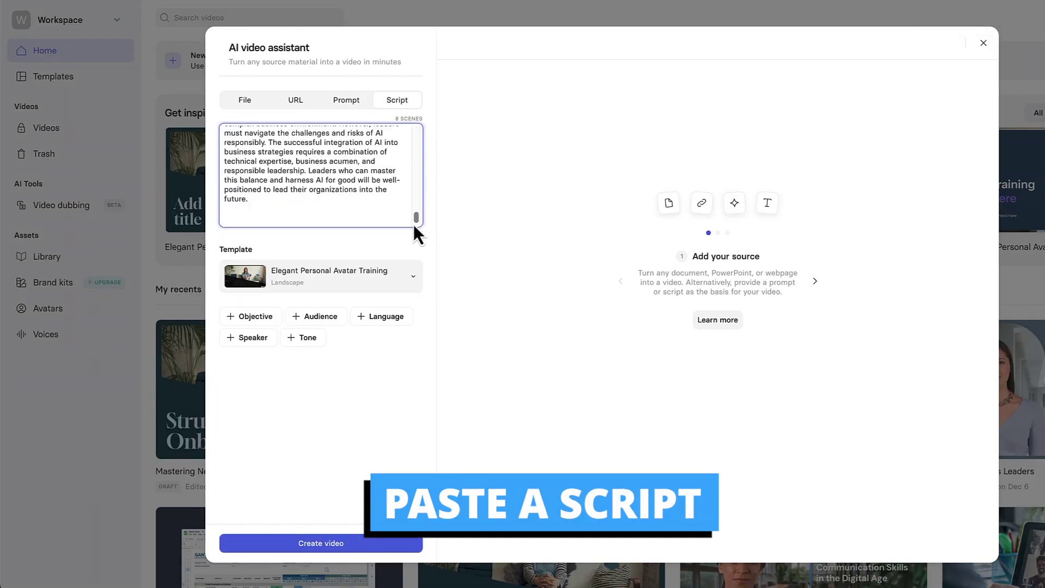
left_click(413, 278)
left_click_drag(850, 112, 844, 229)
left_click(716, 158)
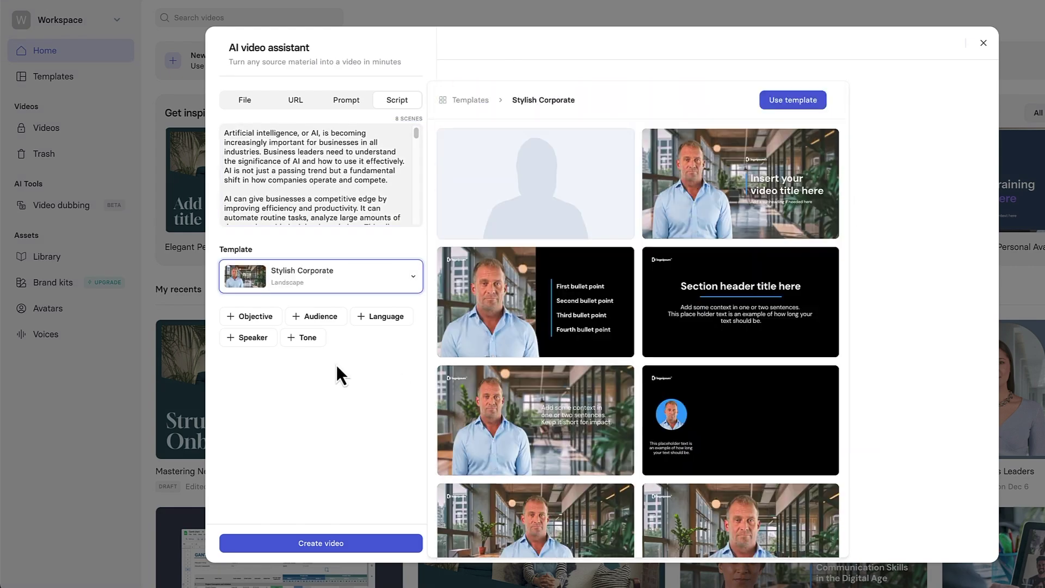
Step: Create the video from the script, then start a new prompt-based video
left_click(321, 543)
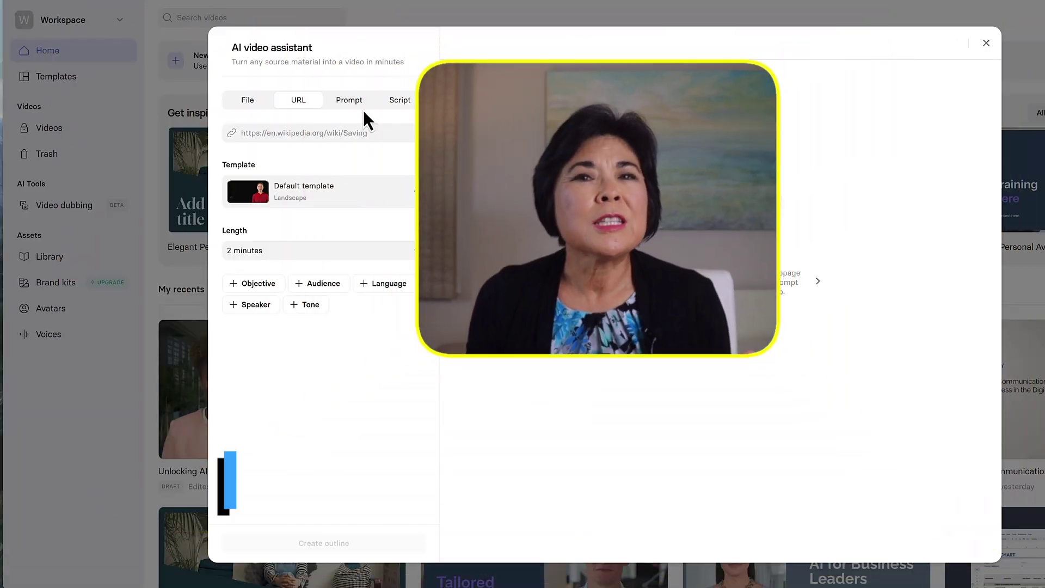
left_click(354, 105)
left_click(227, 133)
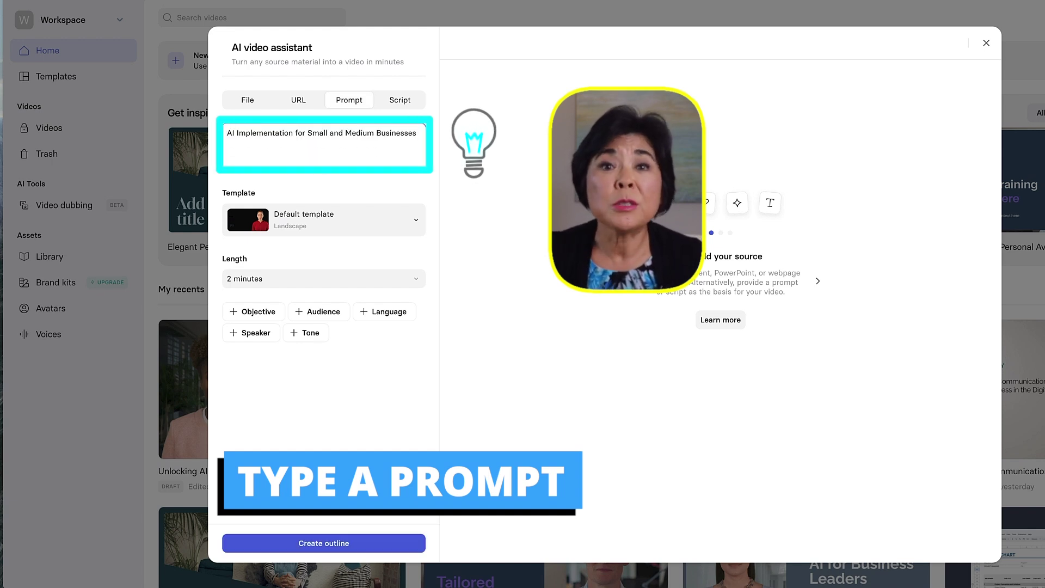
Step: Choose the Corporate Gray template and set the video length to 4 minutes
left_click(360, 222)
scroll(846, 136, "down", 3)
left_click_drag(849, 151, 838, 230)
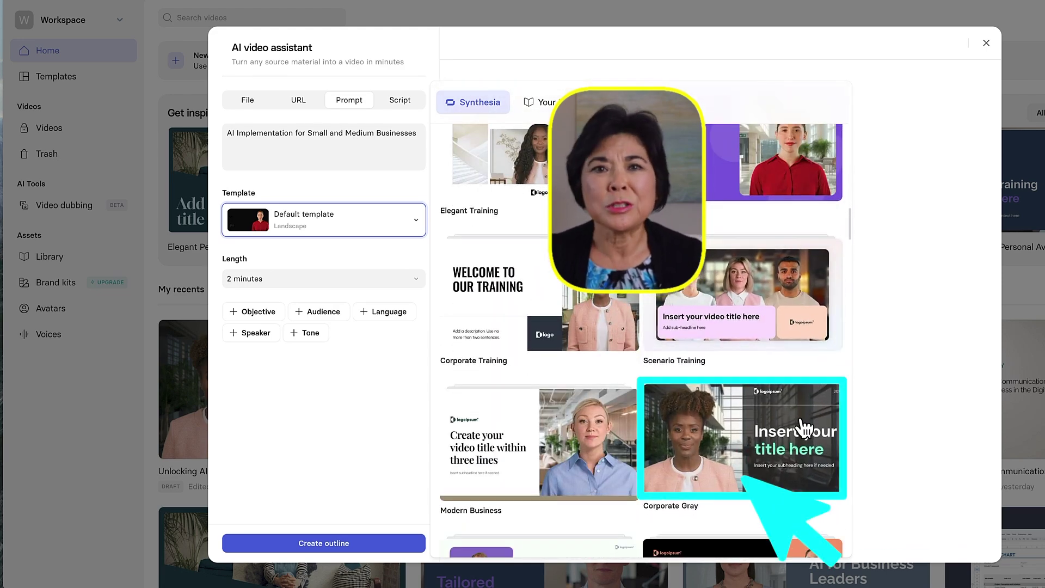
left_click(802, 420)
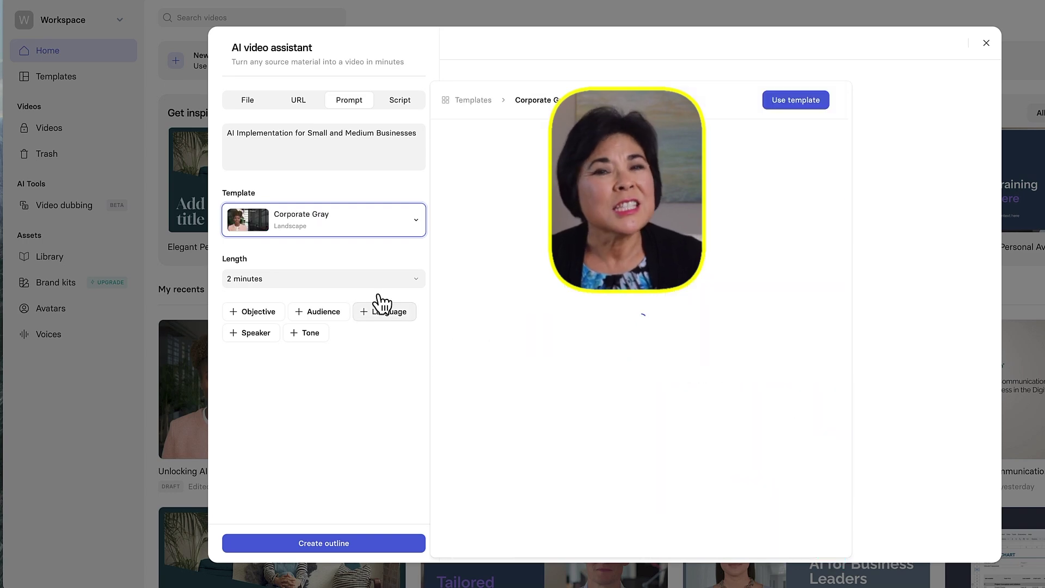
left_click(370, 281)
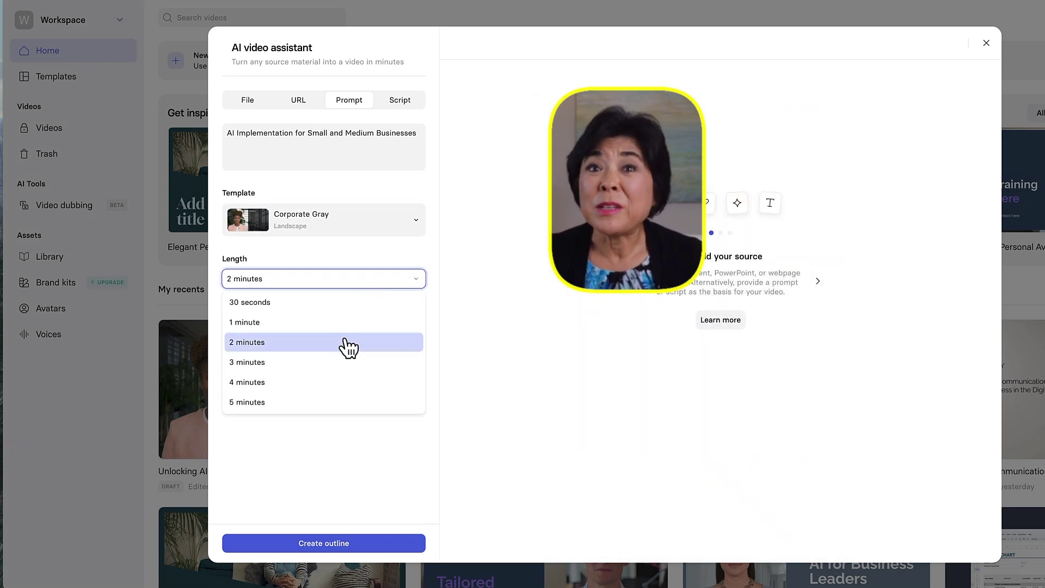
left_click(316, 384)
Step: Add the objective, a business-leader audience, English language and professional tone, then generate the outline
left_click(253, 312)
left_click(228, 331)
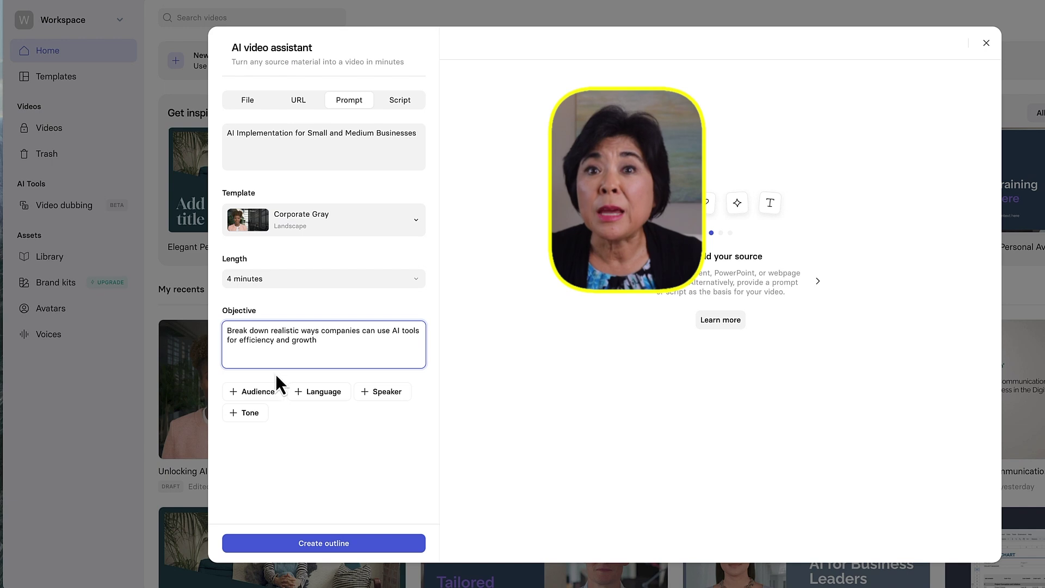
left_click(263, 397)
type("buei")
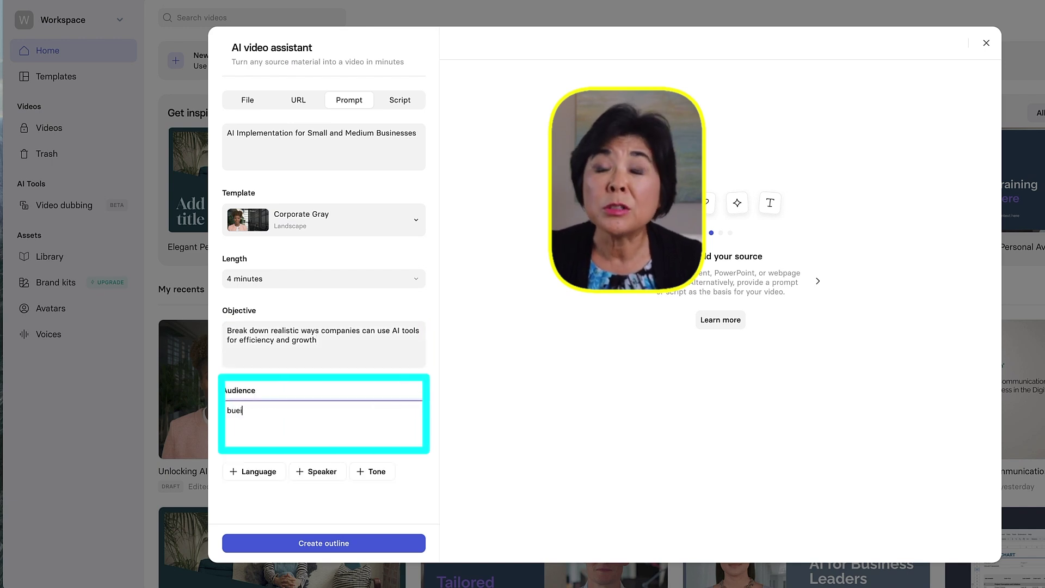
left_click(261, 469)
left_click(269, 490)
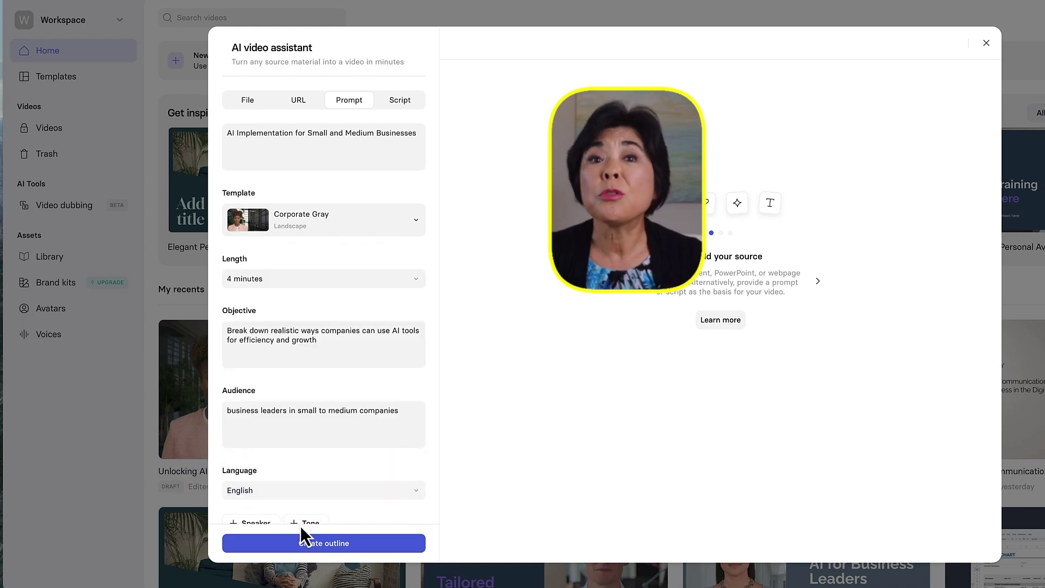
type("professional")
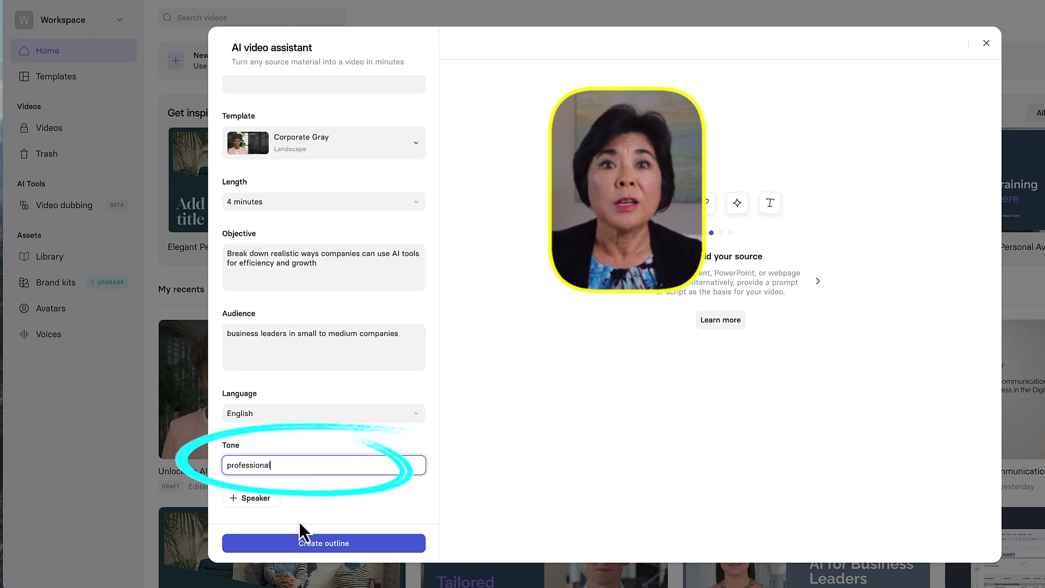
left_click(322, 543)
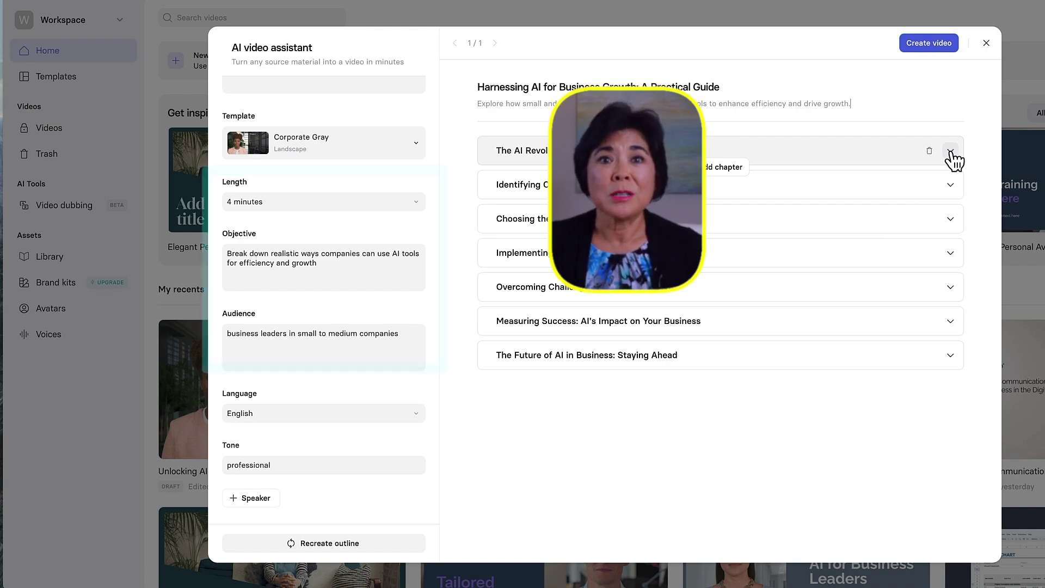
Step: Expand the four outline chapters, create the Harnessing AI for Business Growth video, and open it in the editor
left_click(950, 150)
left_click(951, 232)
left_click(950, 312)
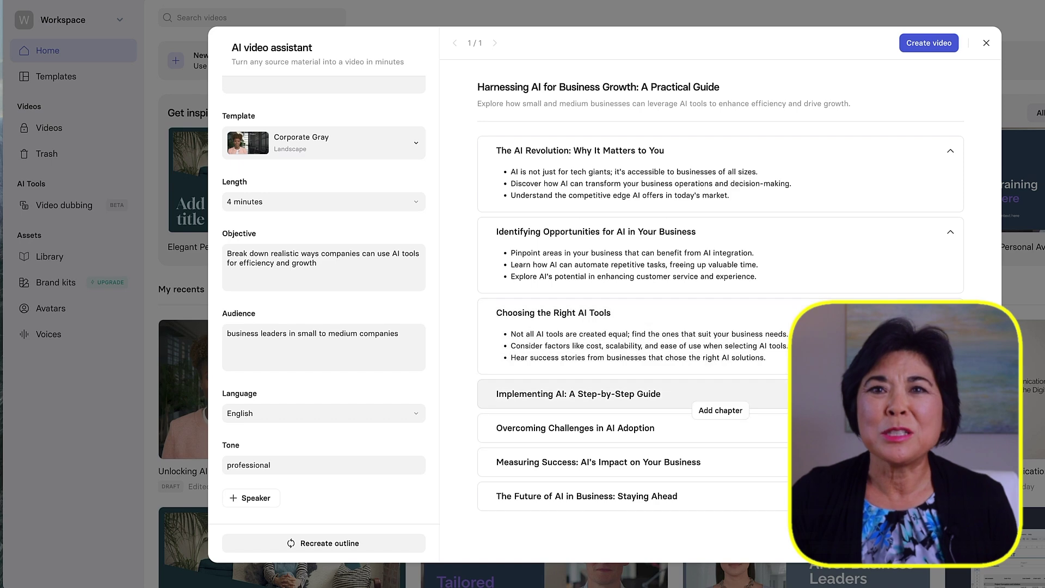
left_click(950, 393)
left_click(928, 43)
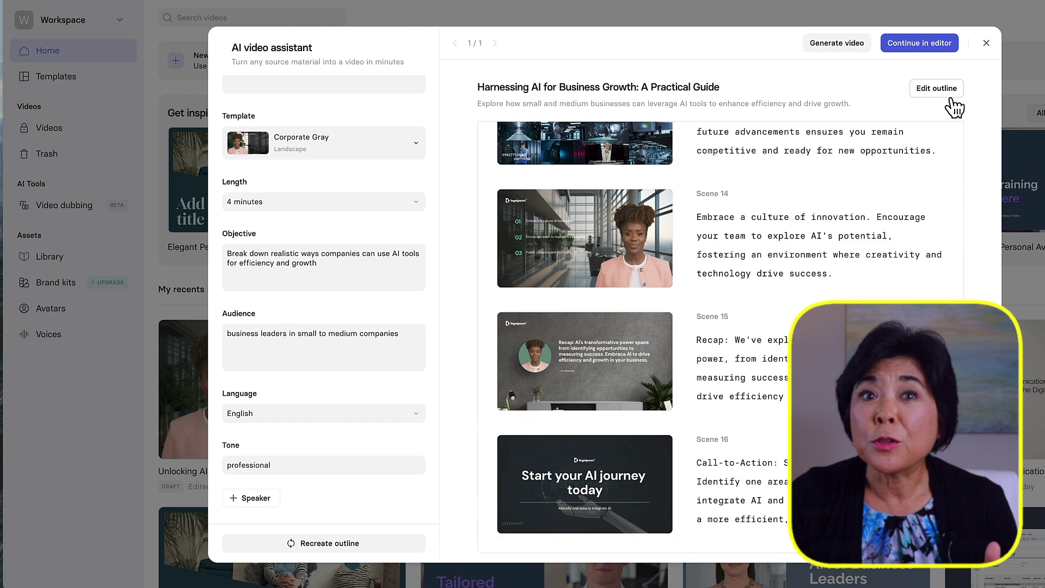
left_click(931, 45)
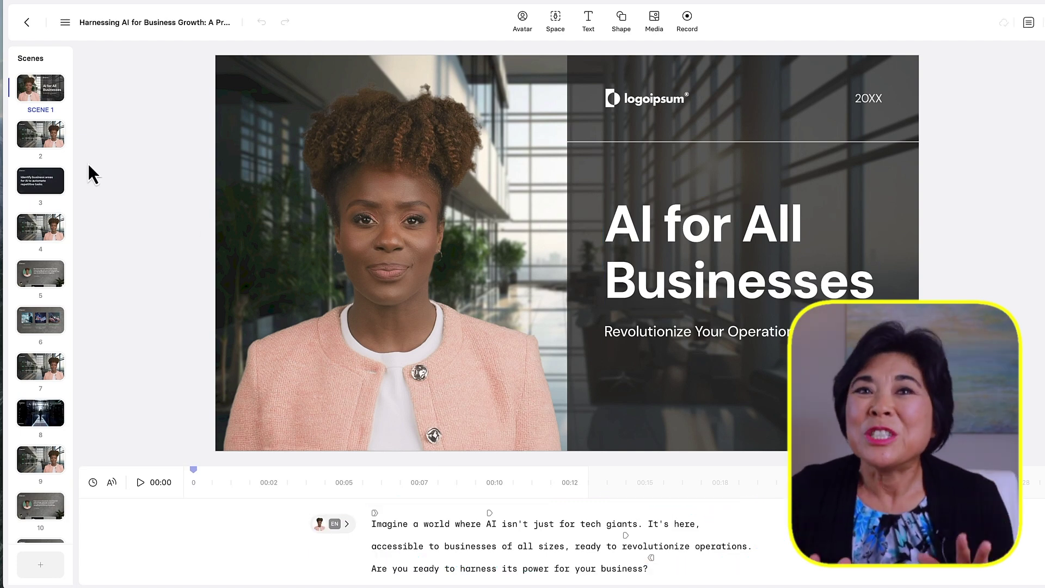
Step: Step through scenes 1 to 5 in the Scenes panel to review each scene's content
left_click(30, 93)
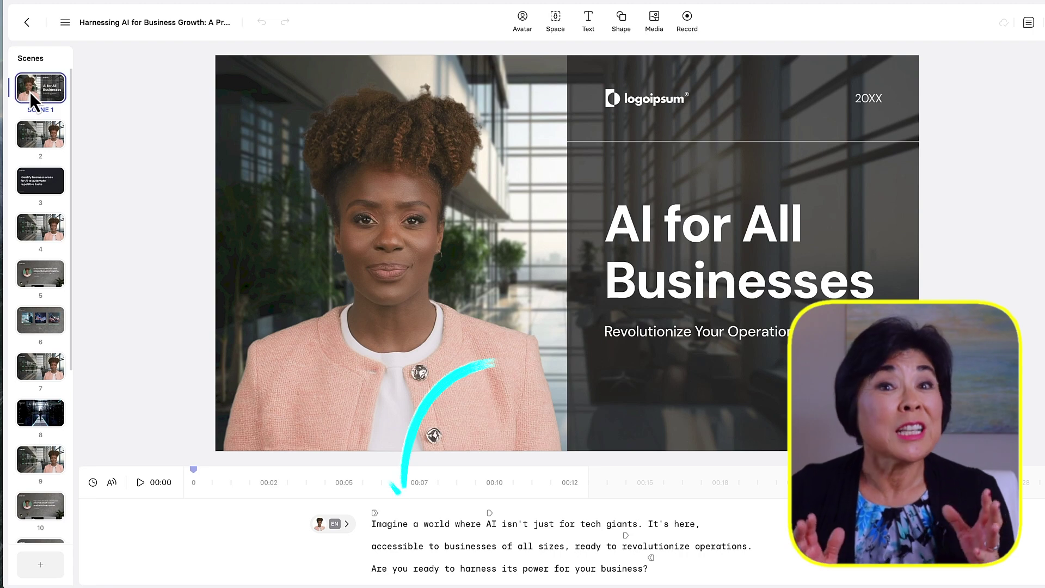
left_click(47, 139)
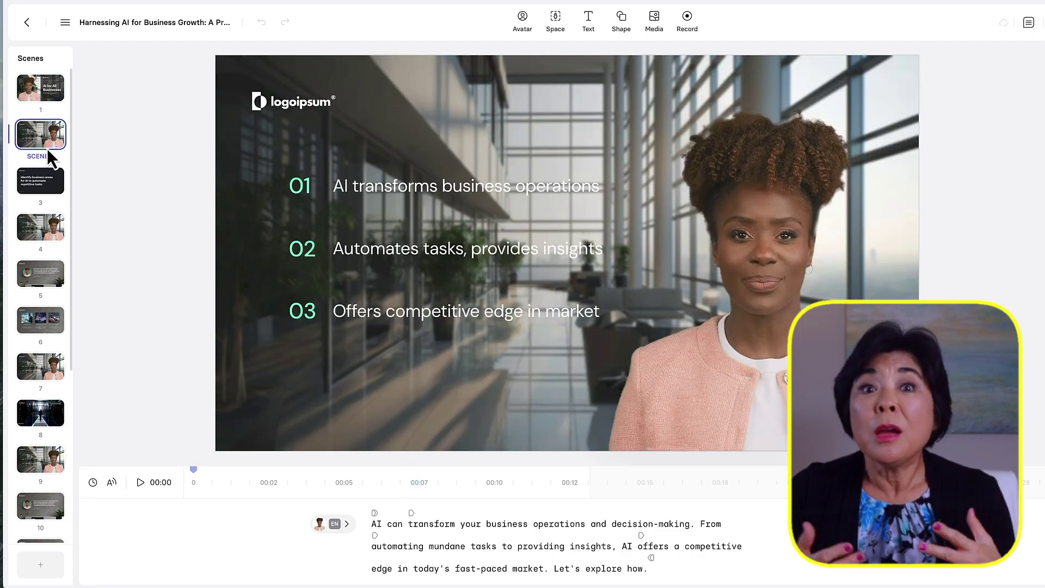
left_click(54, 182)
left_click_drag(61, 230, 59, 231)
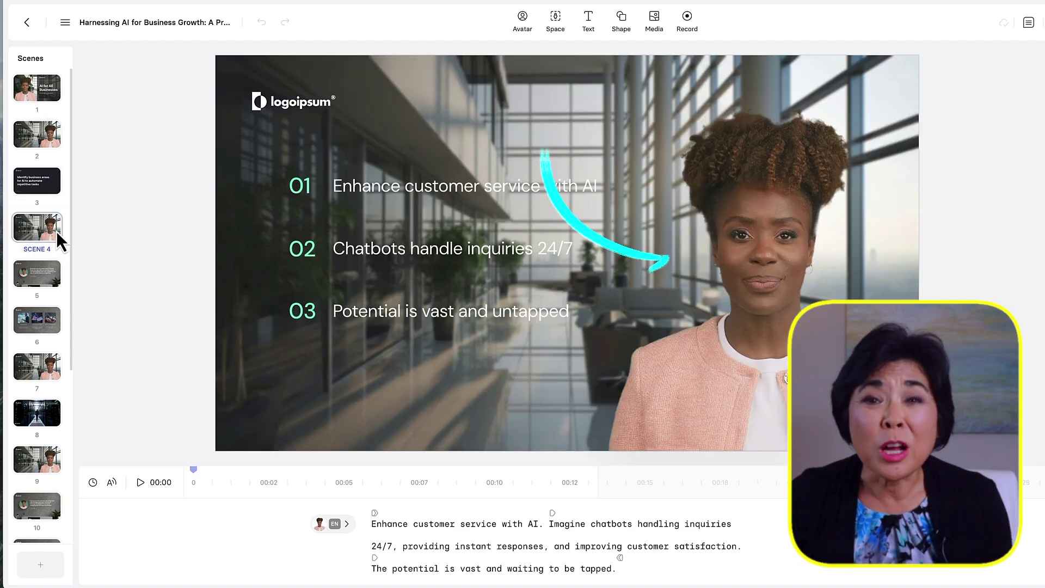
left_click(37, 276)
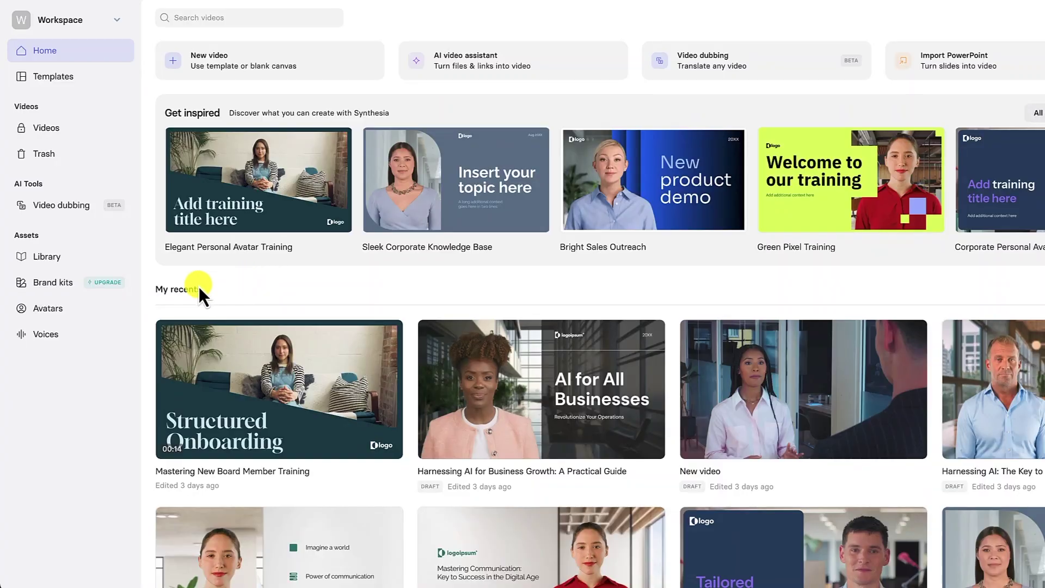
Step: Scroll through the Avatars library and bring up Paloma's Expressive avatar preview
left_click(71, 312)
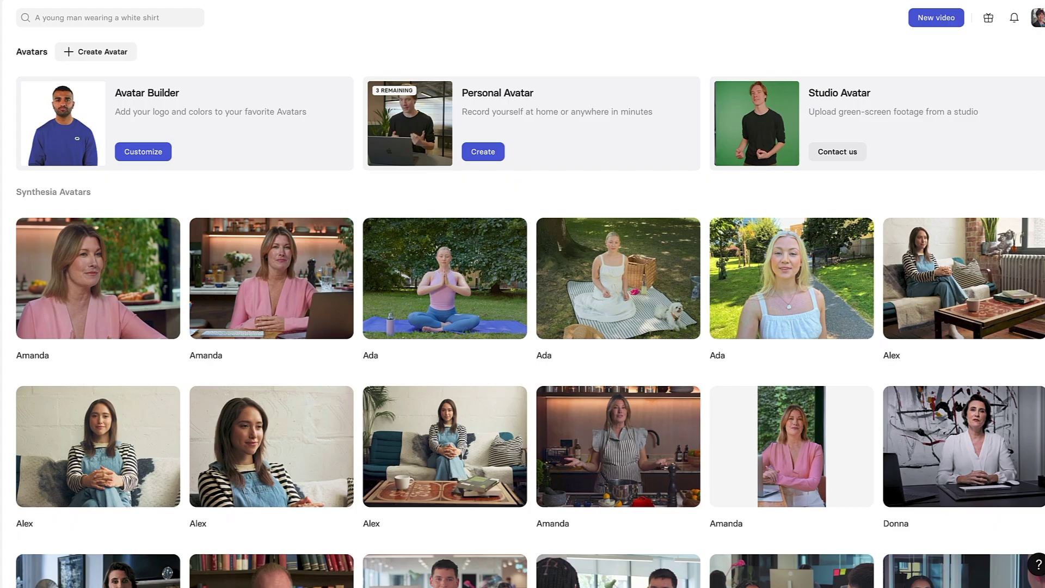
scroll(529, 327, "down", 3)
scroll(1041, 267, "down", 1)
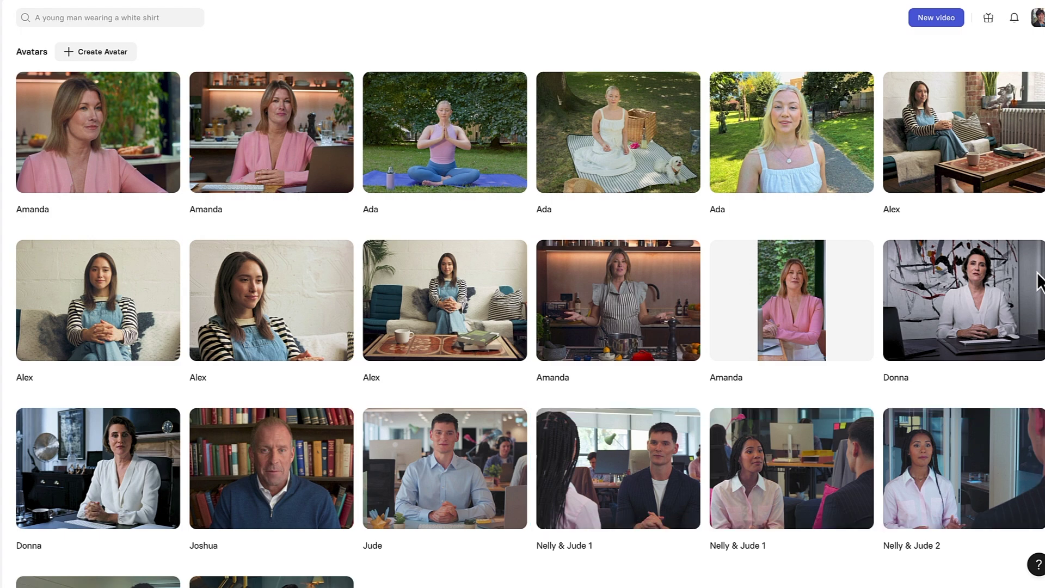
scroll(1040, 283, "down", 4)
scroll(1042, 389, "down", 12)
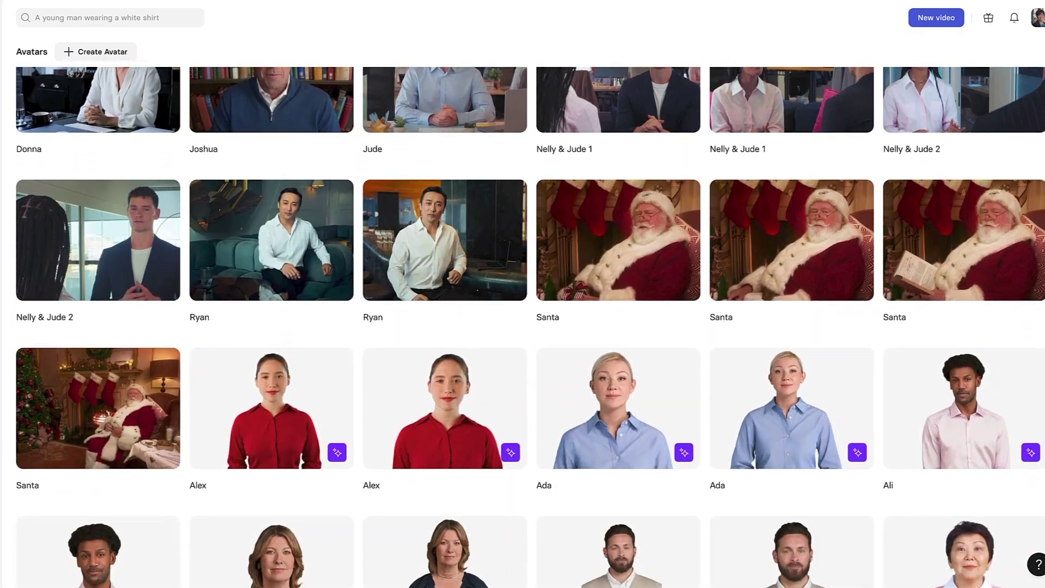
scroll(531, 326, "down", 16)
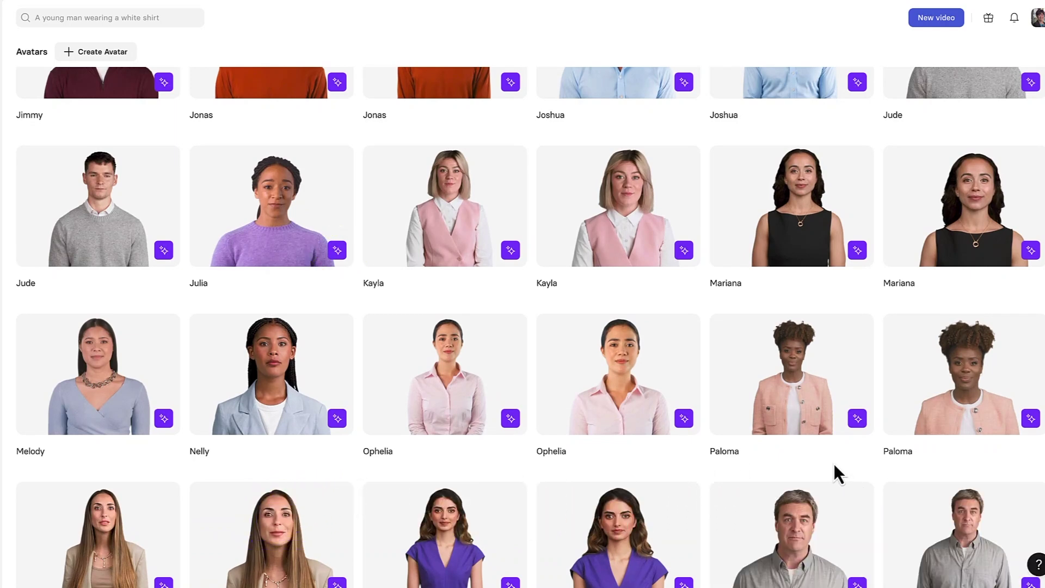
left_click(795, 374)
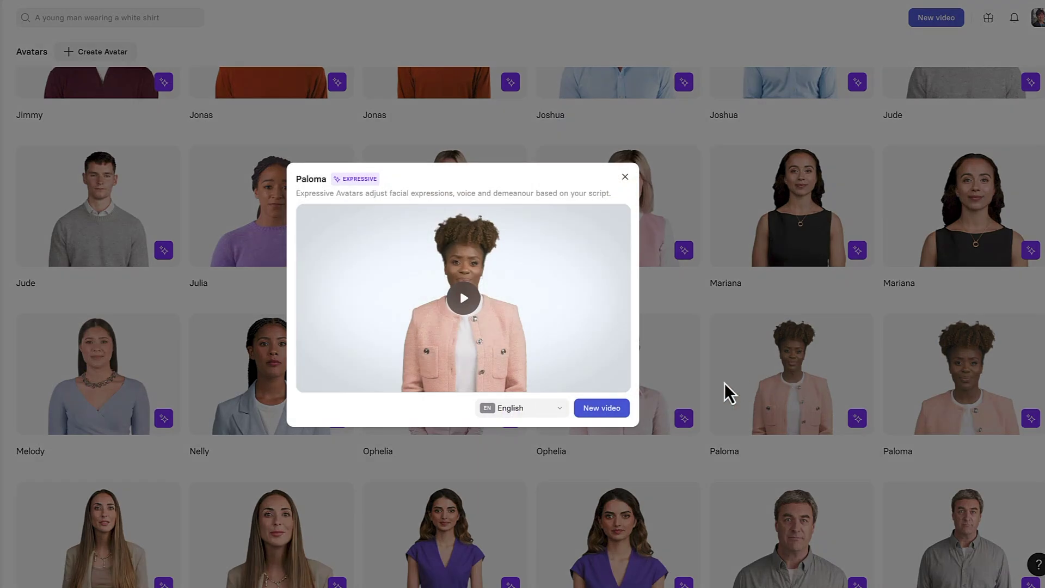
Step: Play Paloma's sample video, scroll the avatar grid, and start the Avatar Builder's customize option
left_click(470, 311)
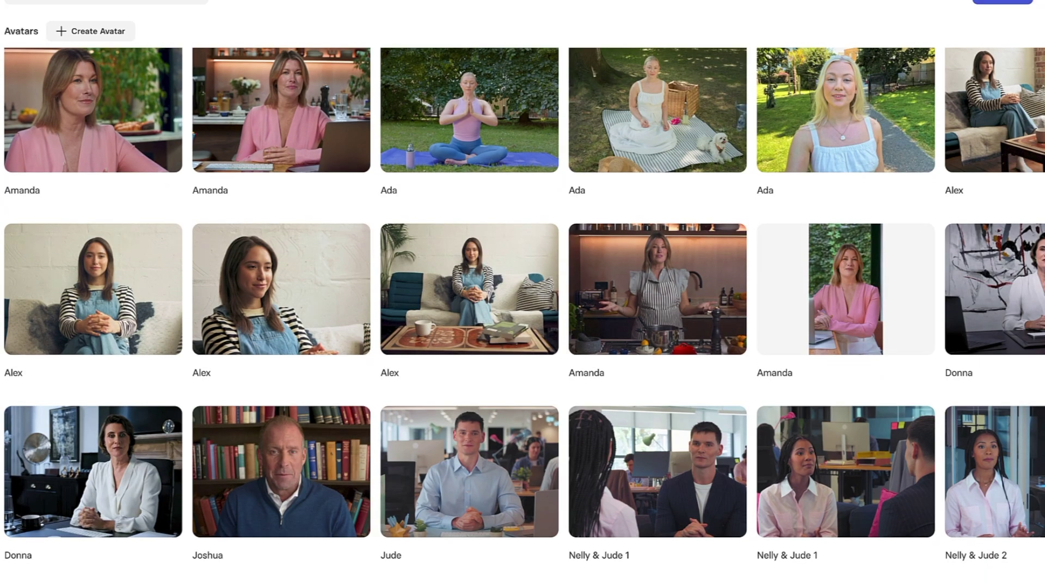
scroll(523, 307, "down", 5)
scroll(522, 308, "down", 12)
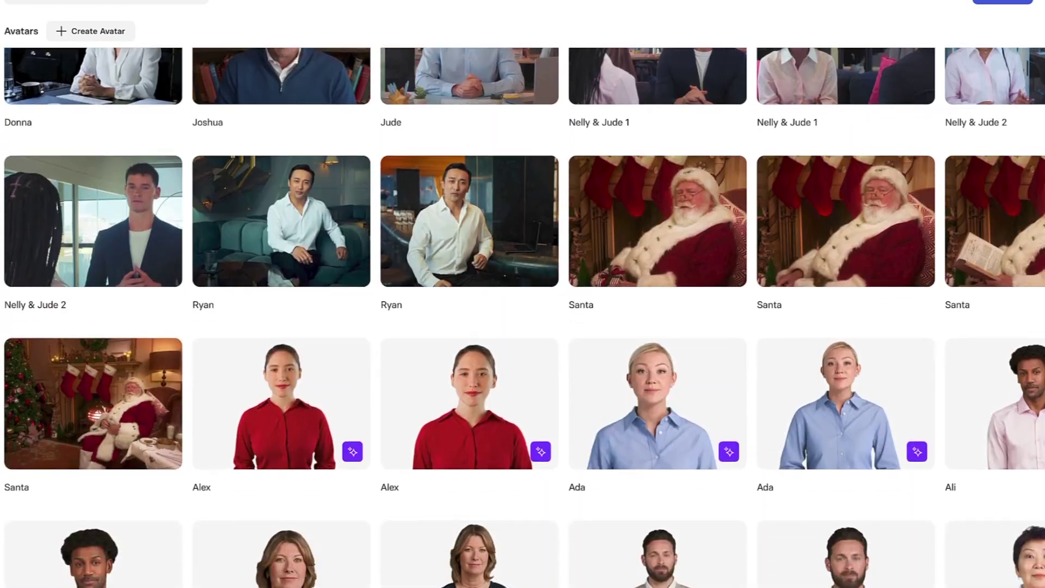
scroll(523, 317, "down", 15)
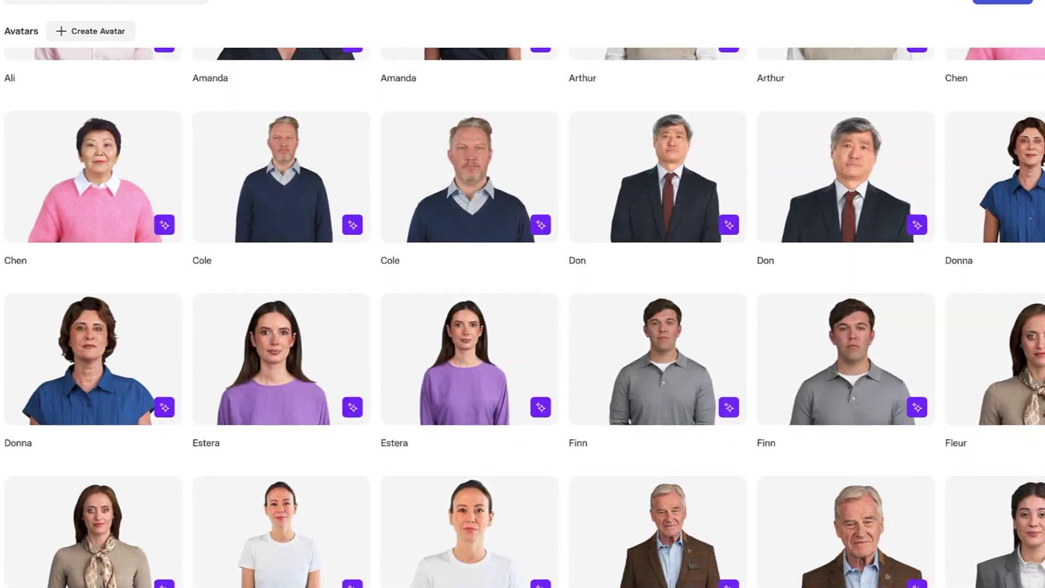
scroll(522, 317, "down", 3)
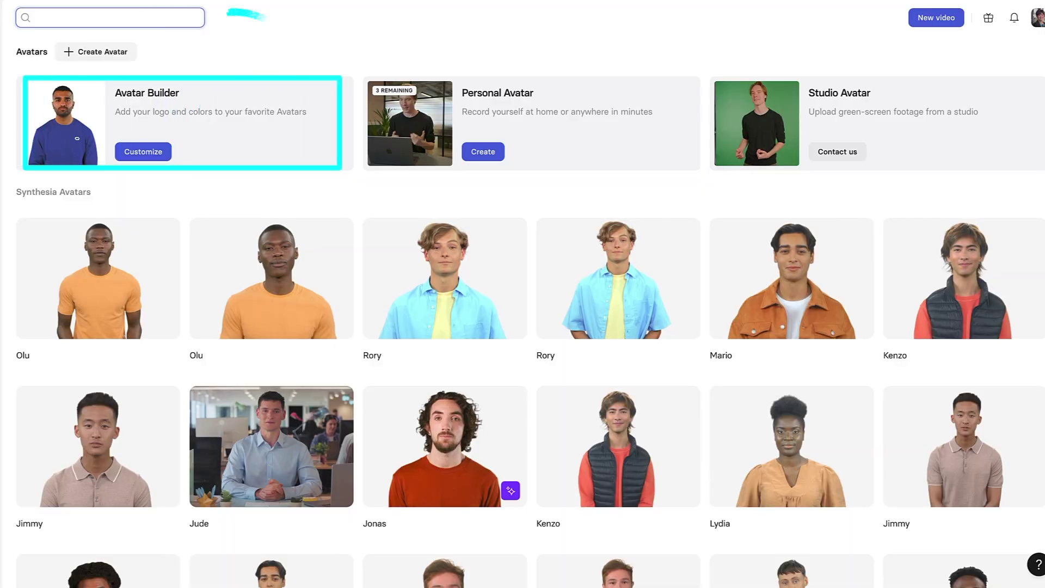
left_click(163, 158)
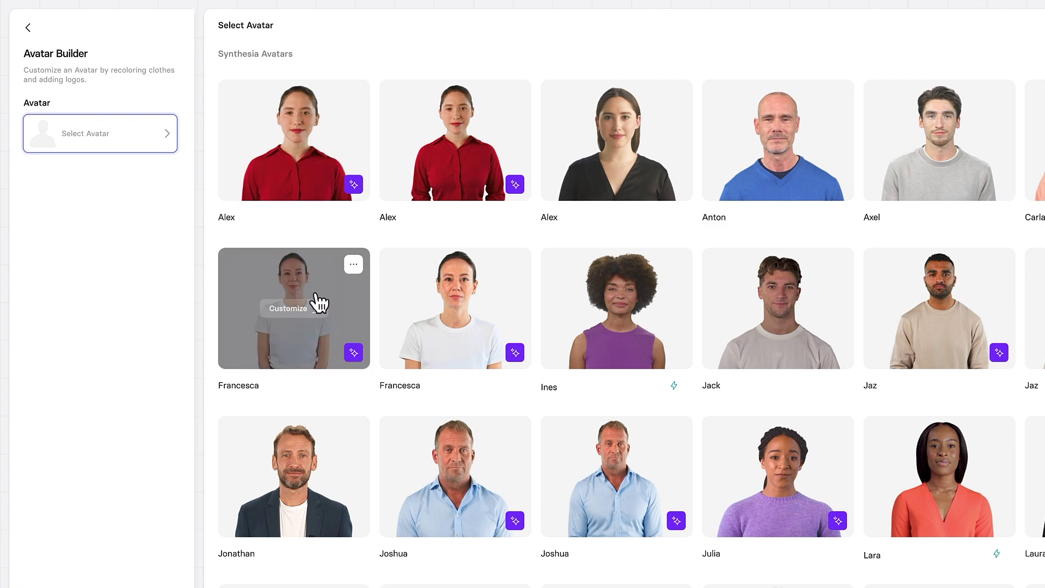
Step: Choose Francesca and try dark teal, mint and red swatches on her T-shirt
left_click(304, 309)
left_click(631, 374)
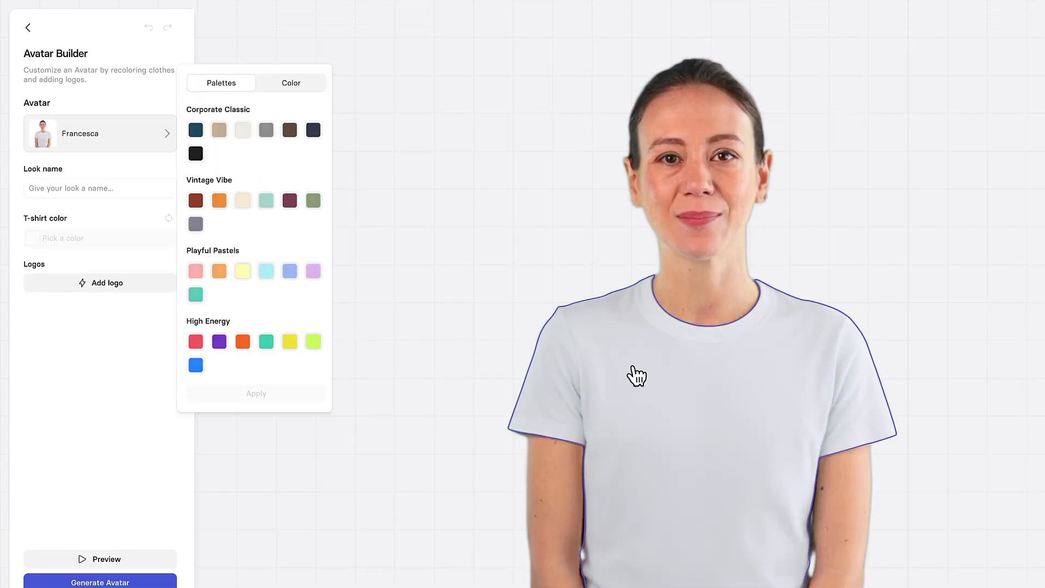
left_click(195, 131)
left_click(247, 400)
left_click(245, 396)
left_click(196, 343)
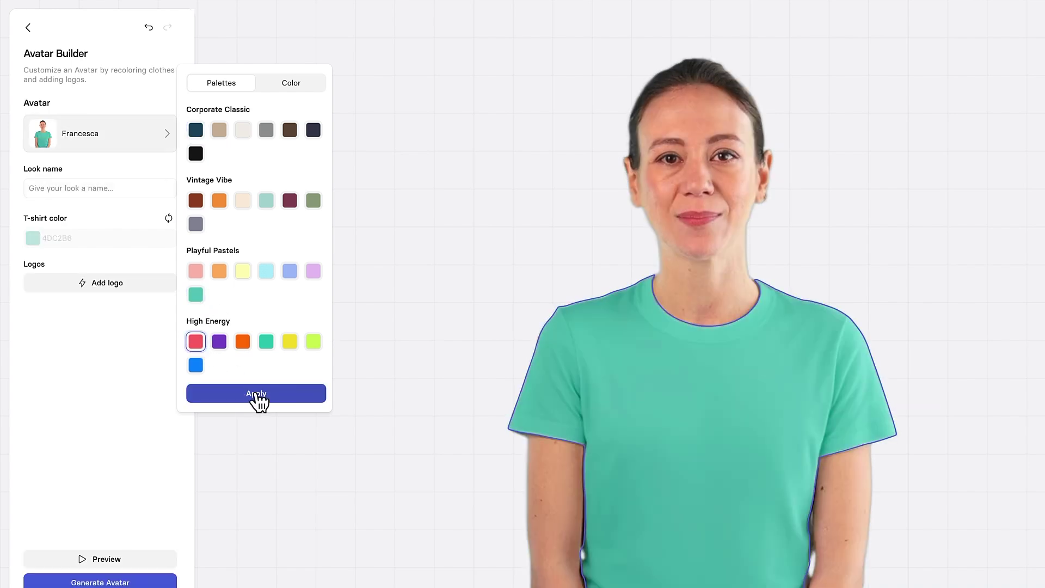
left_click(256, 394)
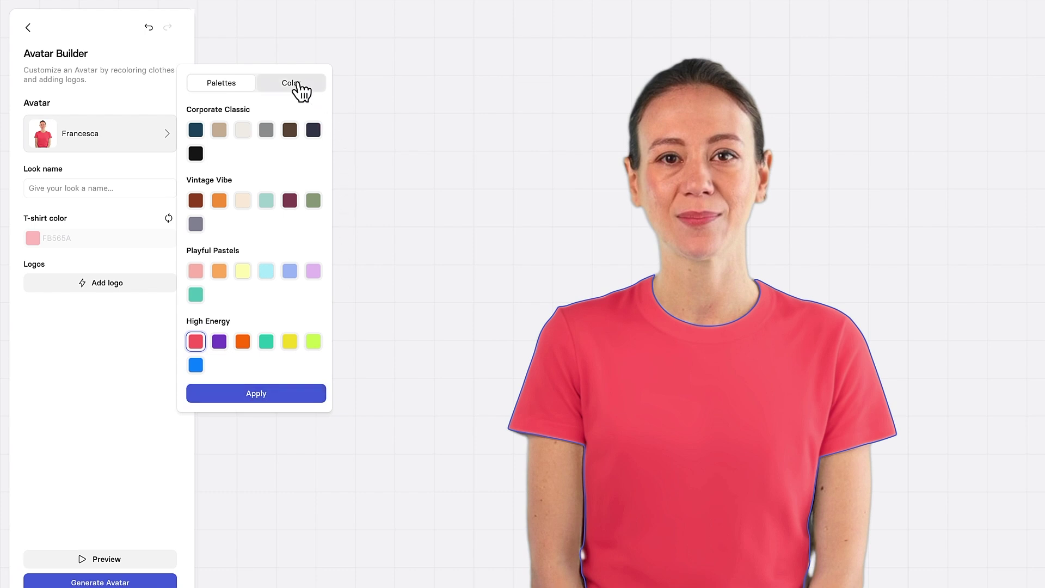
Step: Recolour the T-shirt to custom yellow FFD166 with the eyedropper and preview the avatar
left_click(299, 87)
left_click(278, 149)
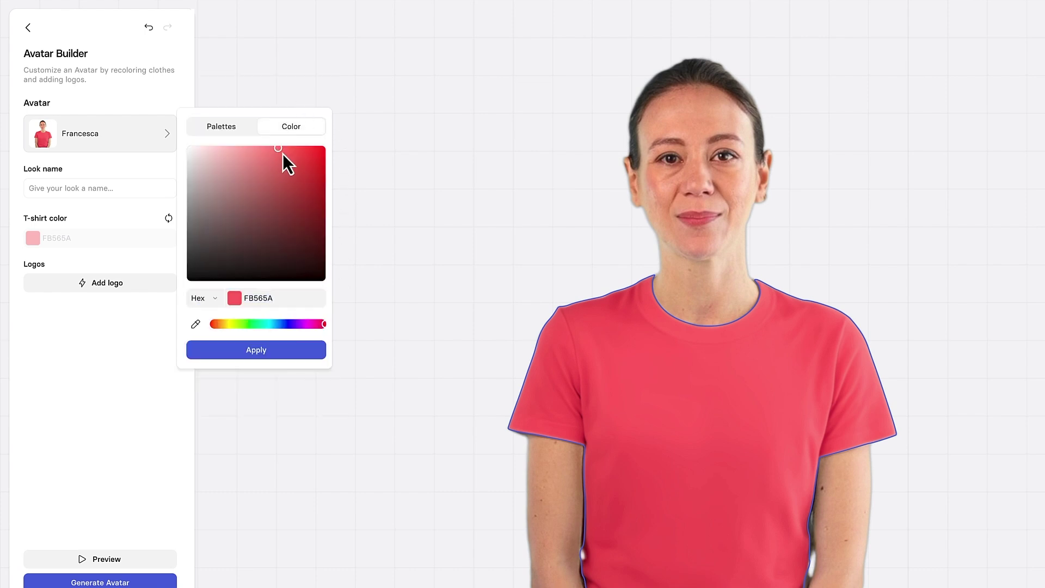
left_click(196, 324)
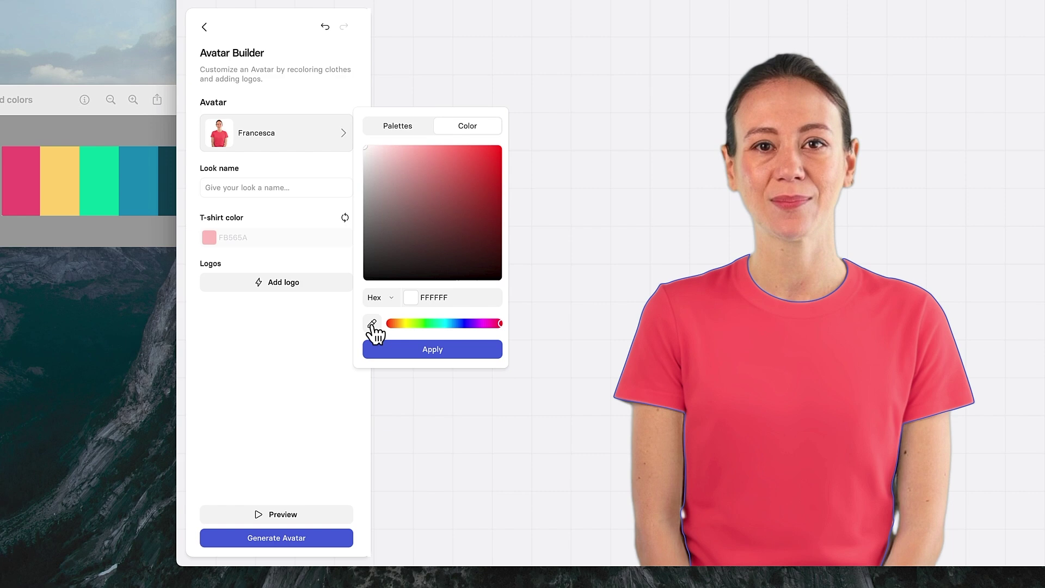
left_click(372, 324)
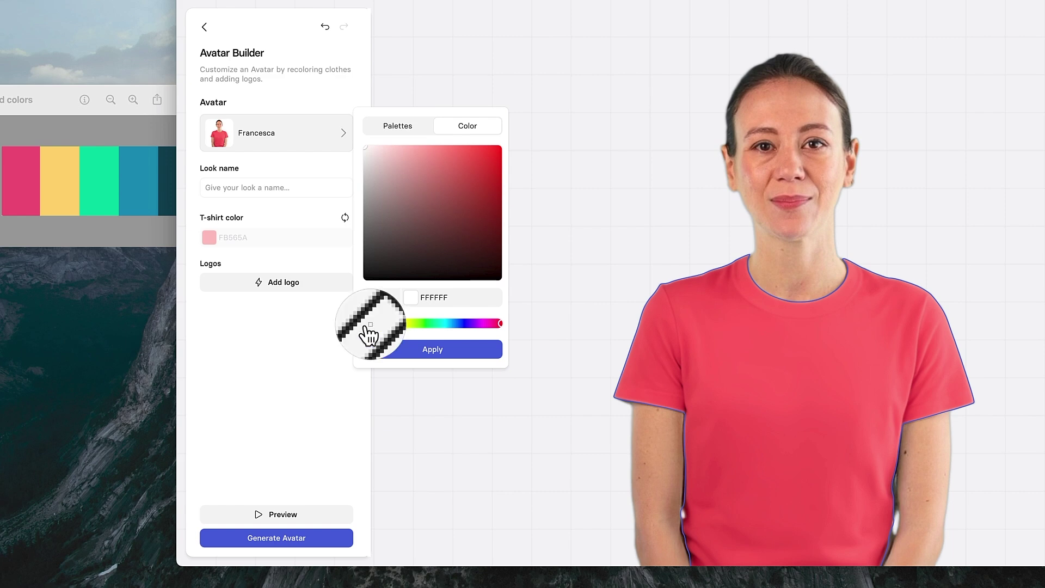
left_click(61, 207)
left_click(464, 351)
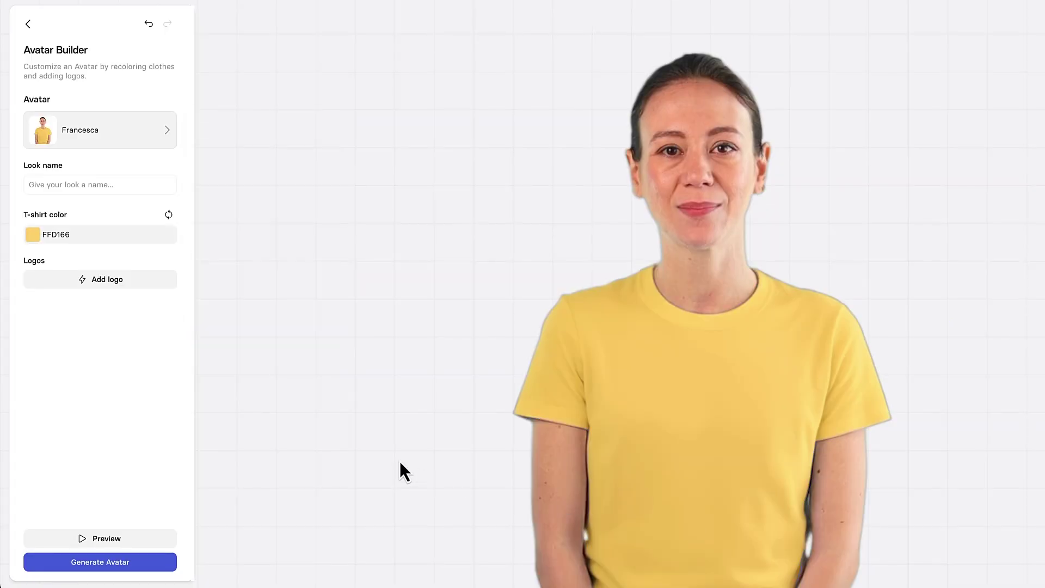
left_click(97, 542)
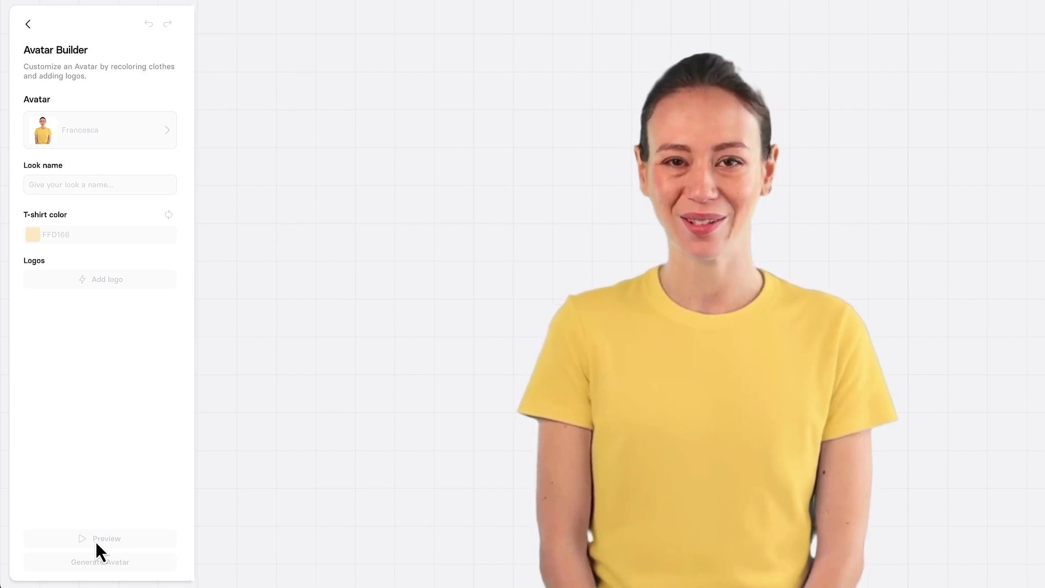
Step: Name the look 'francesca wearing yellow', try the locked logo option, and generate the avatar
left_click(131, 186)
type("francesca wearing yellow")
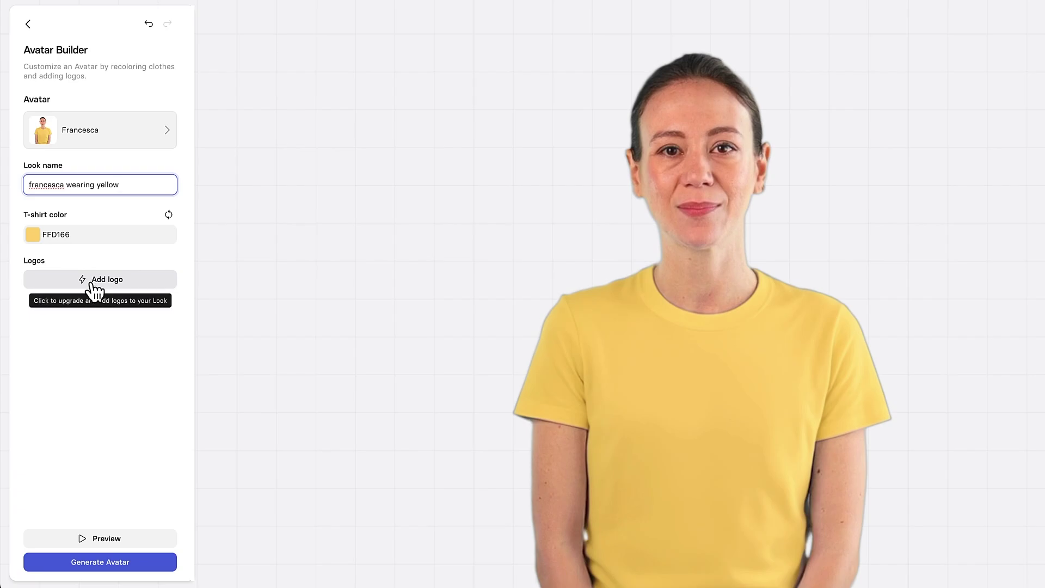
left_click(93, 280)
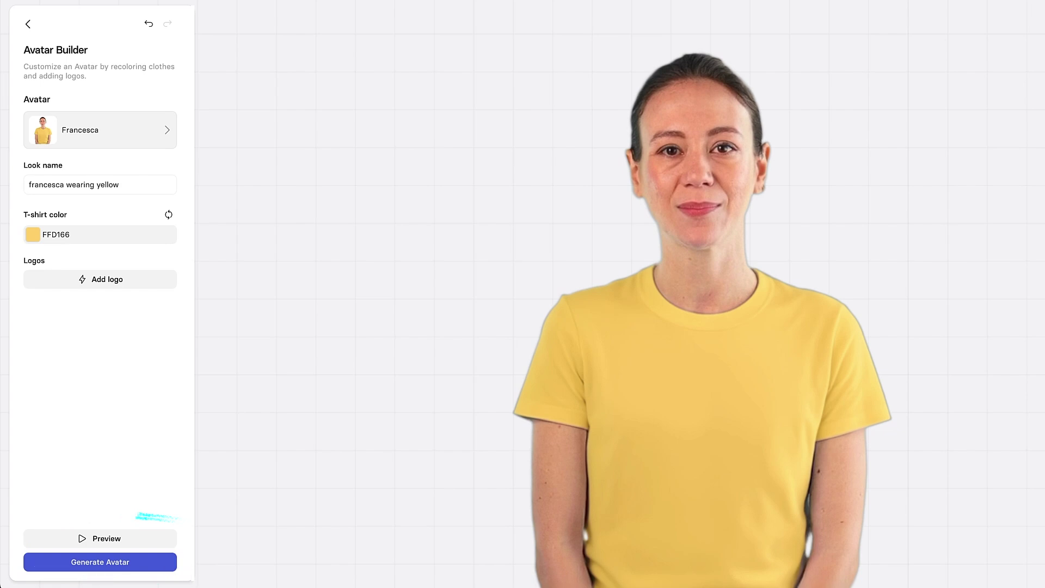
left_click(97, 562)
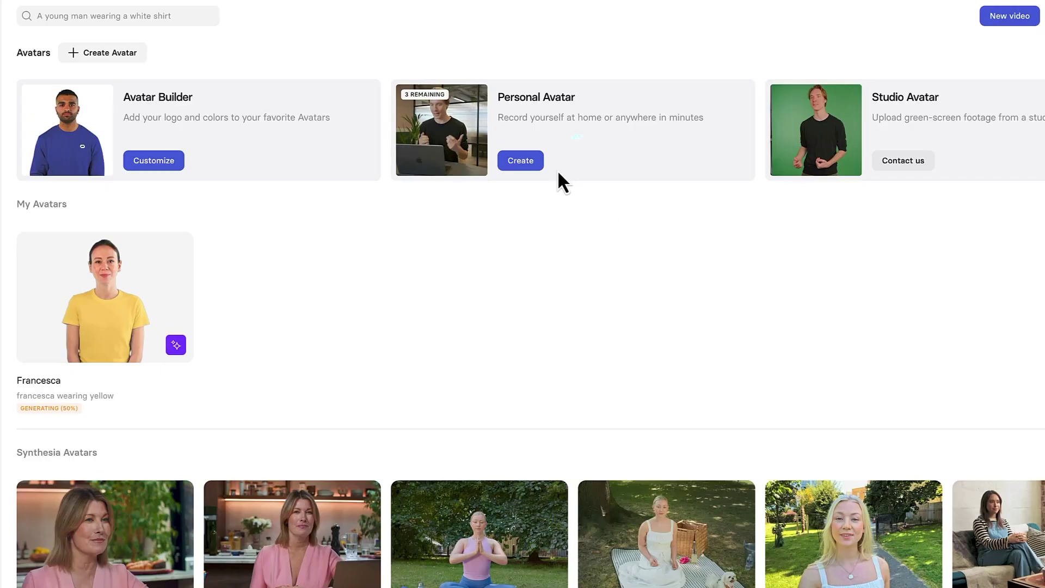
Step: Start a Personal Avatar and advance past the overview to the webcam-or-upload step
left_click(531, 161)
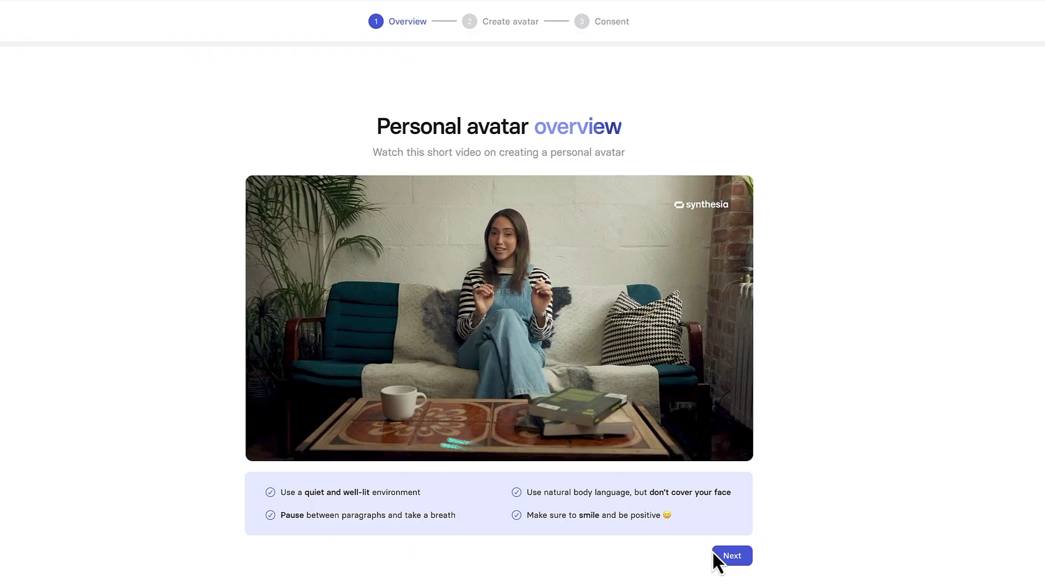
left_click(751, 567)
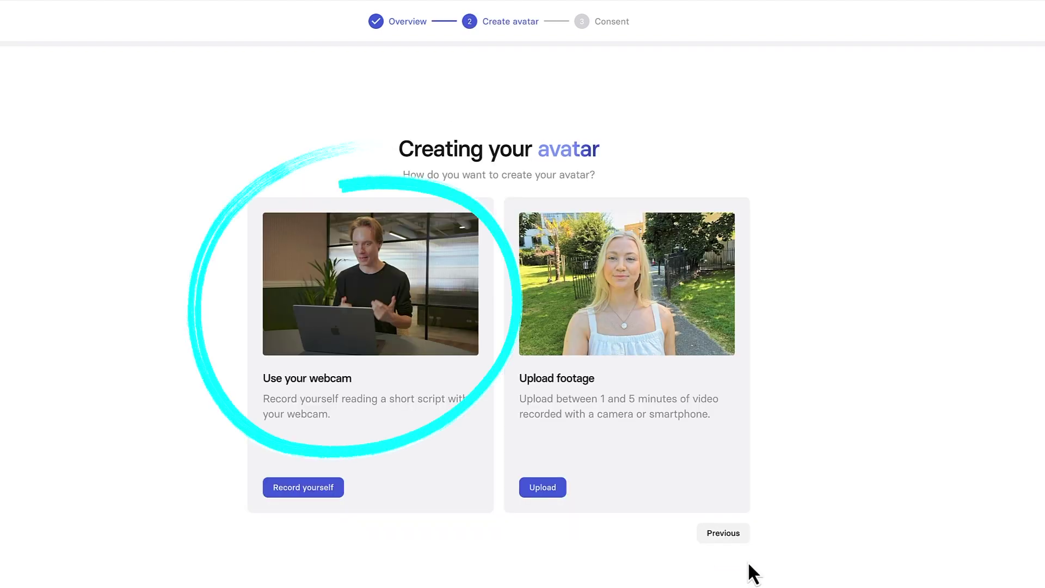